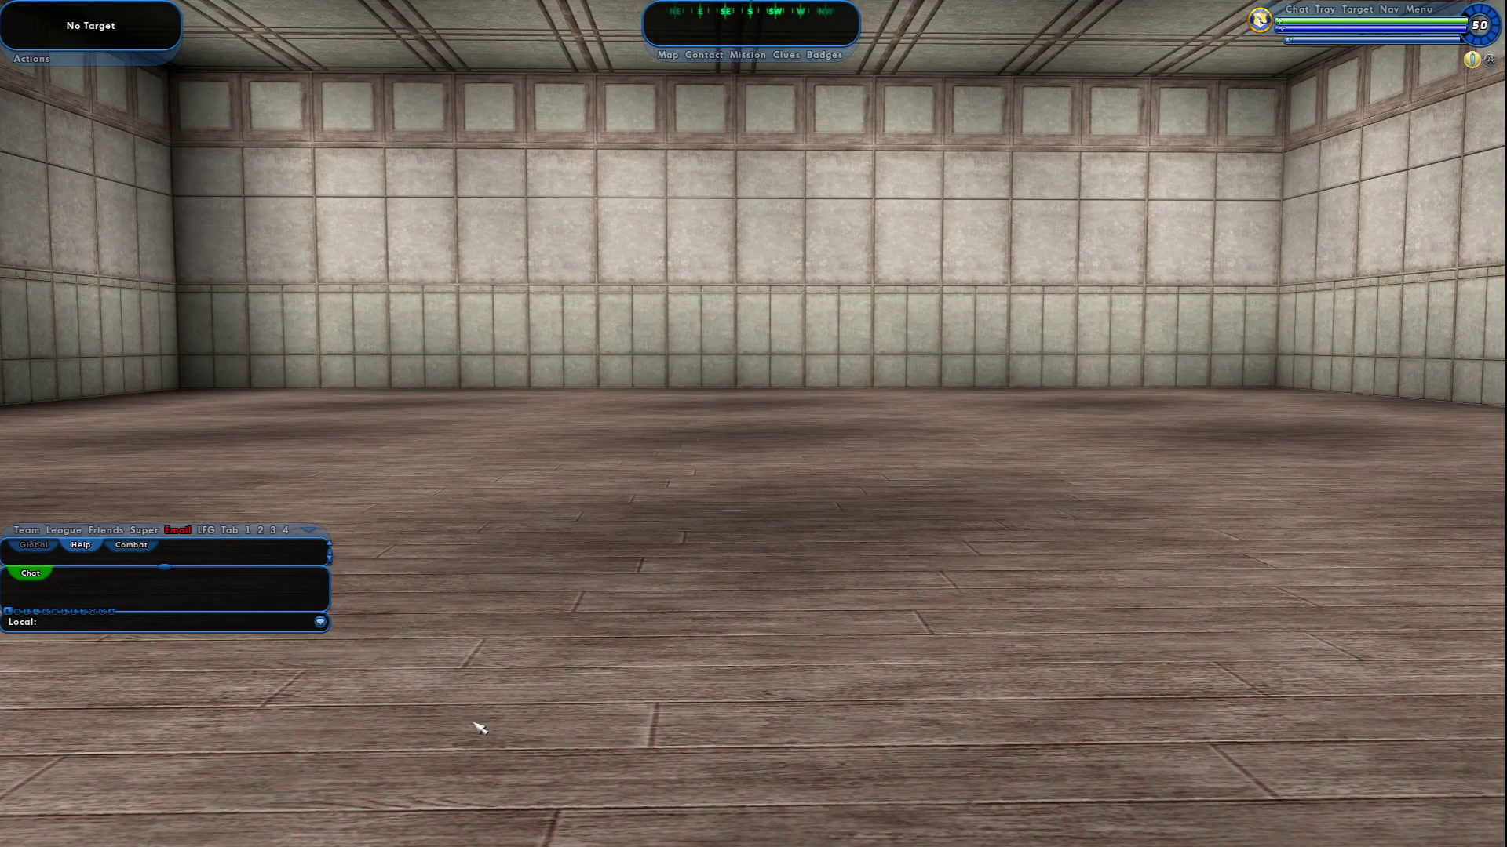
# - Enter the /editbase 1 chat command to open the base editor
pyautogui.write('/editbase ')
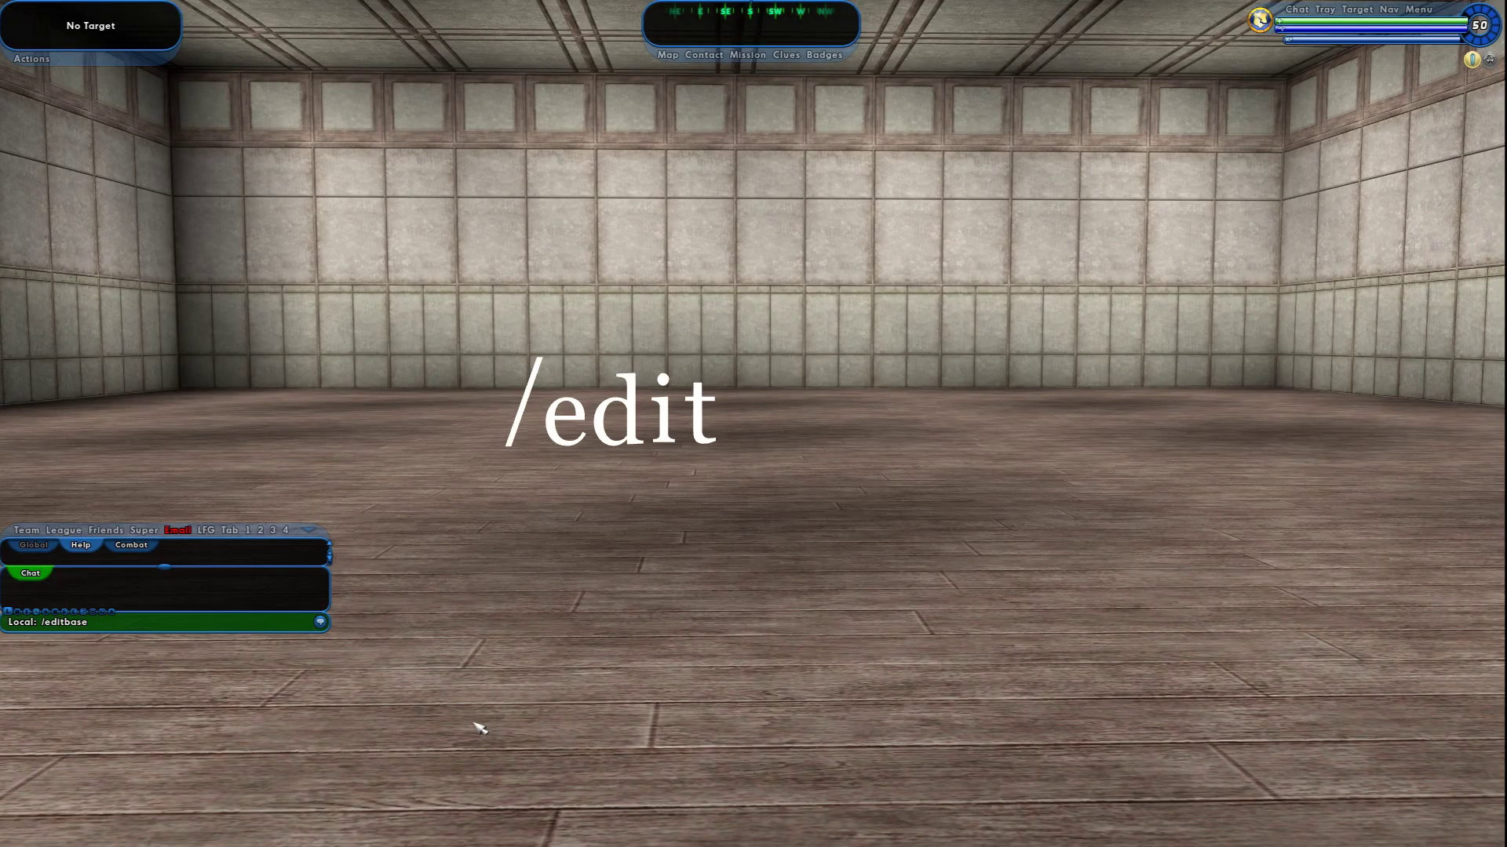
pyautogui.write('1')
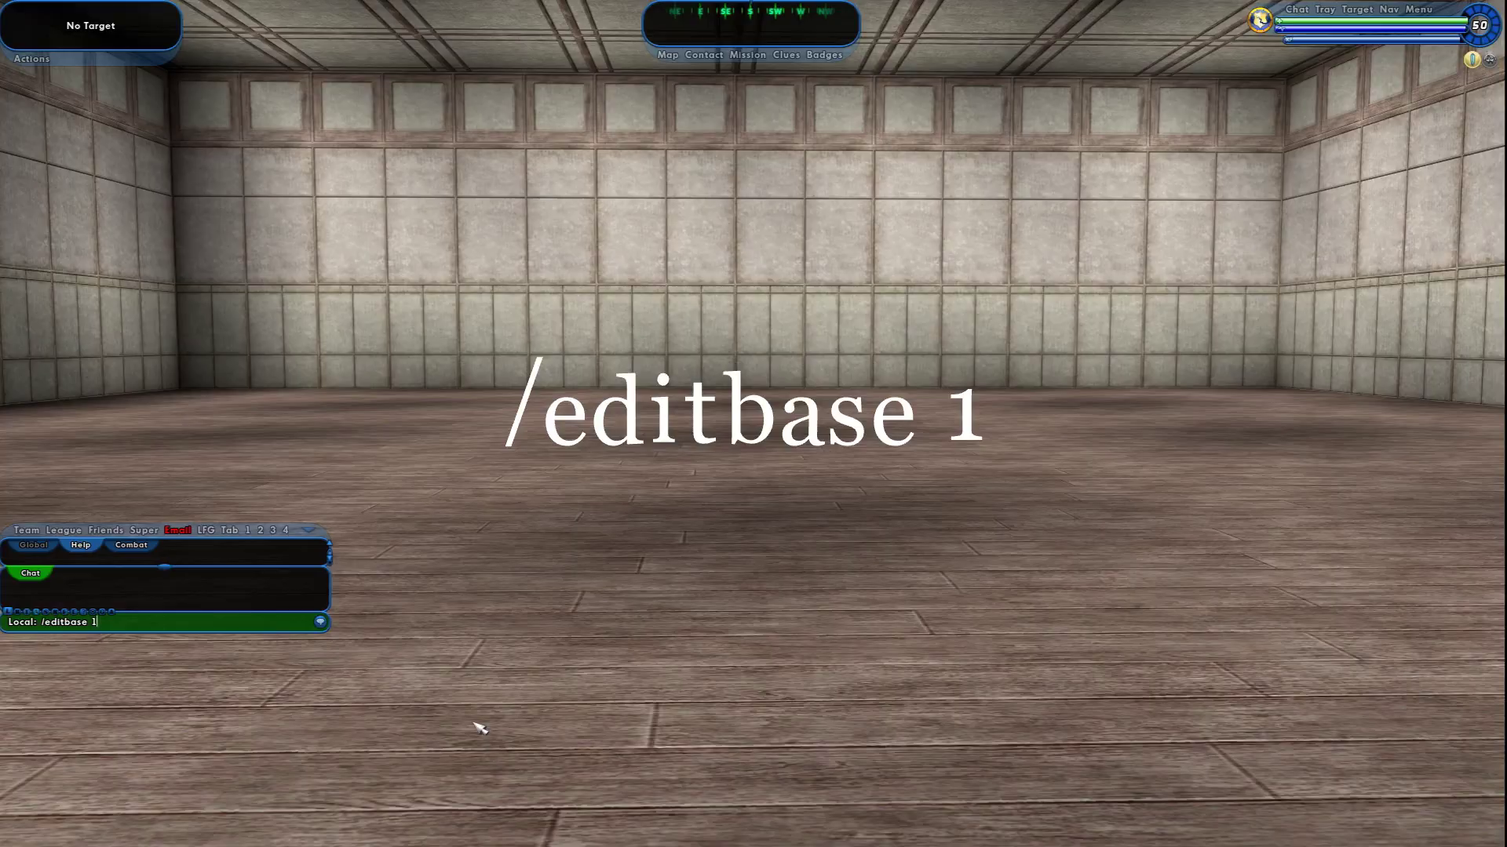
pyautogui.press('Return')
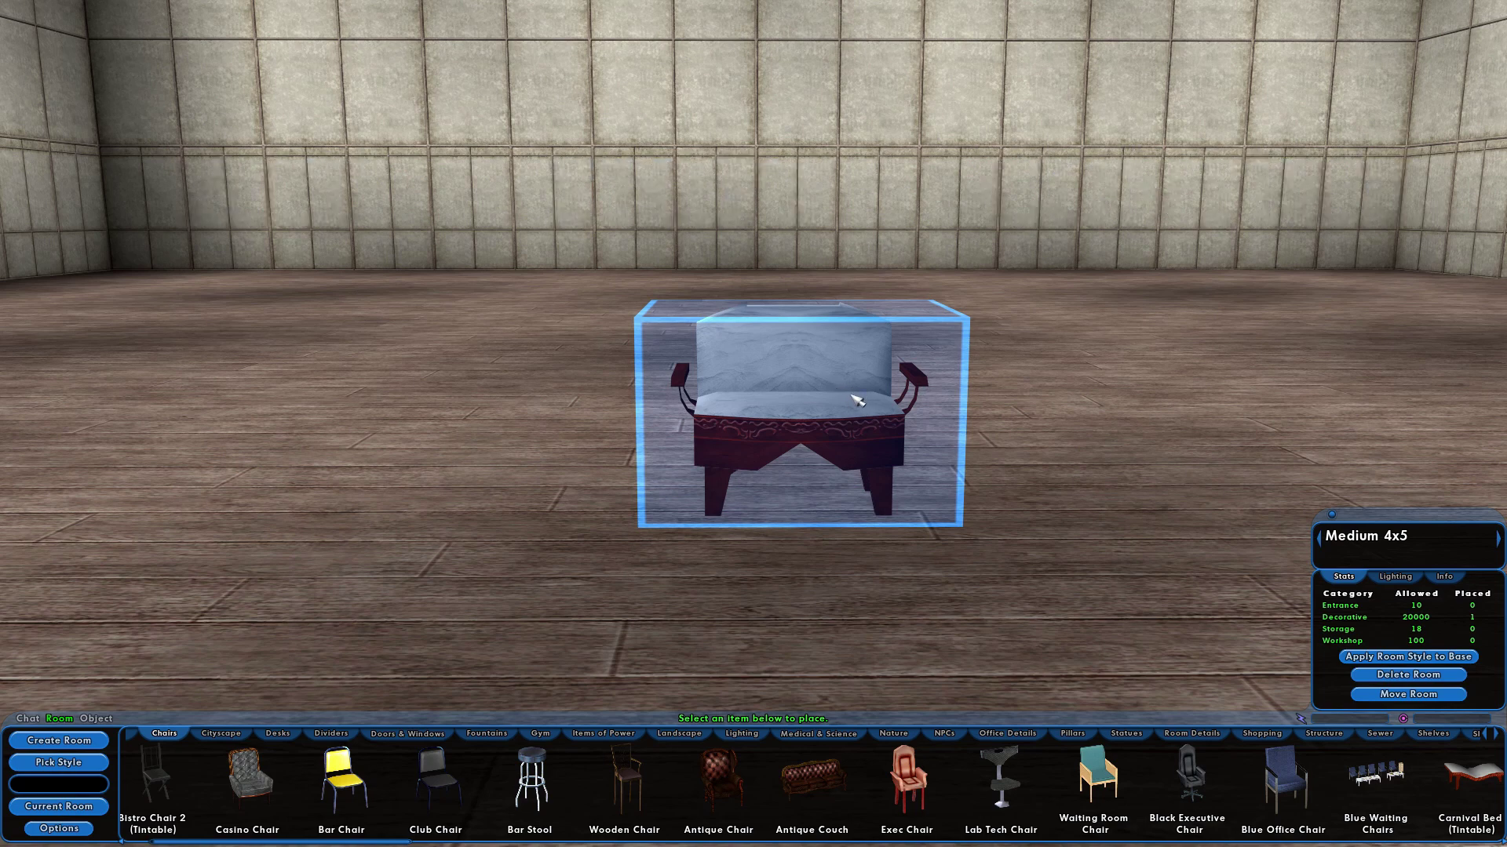
# - Zoom out, then ALT-drag the Carnival Chair to tilt it freely until it lies on its side
pyautogui.scroll(-2, 857, 401)
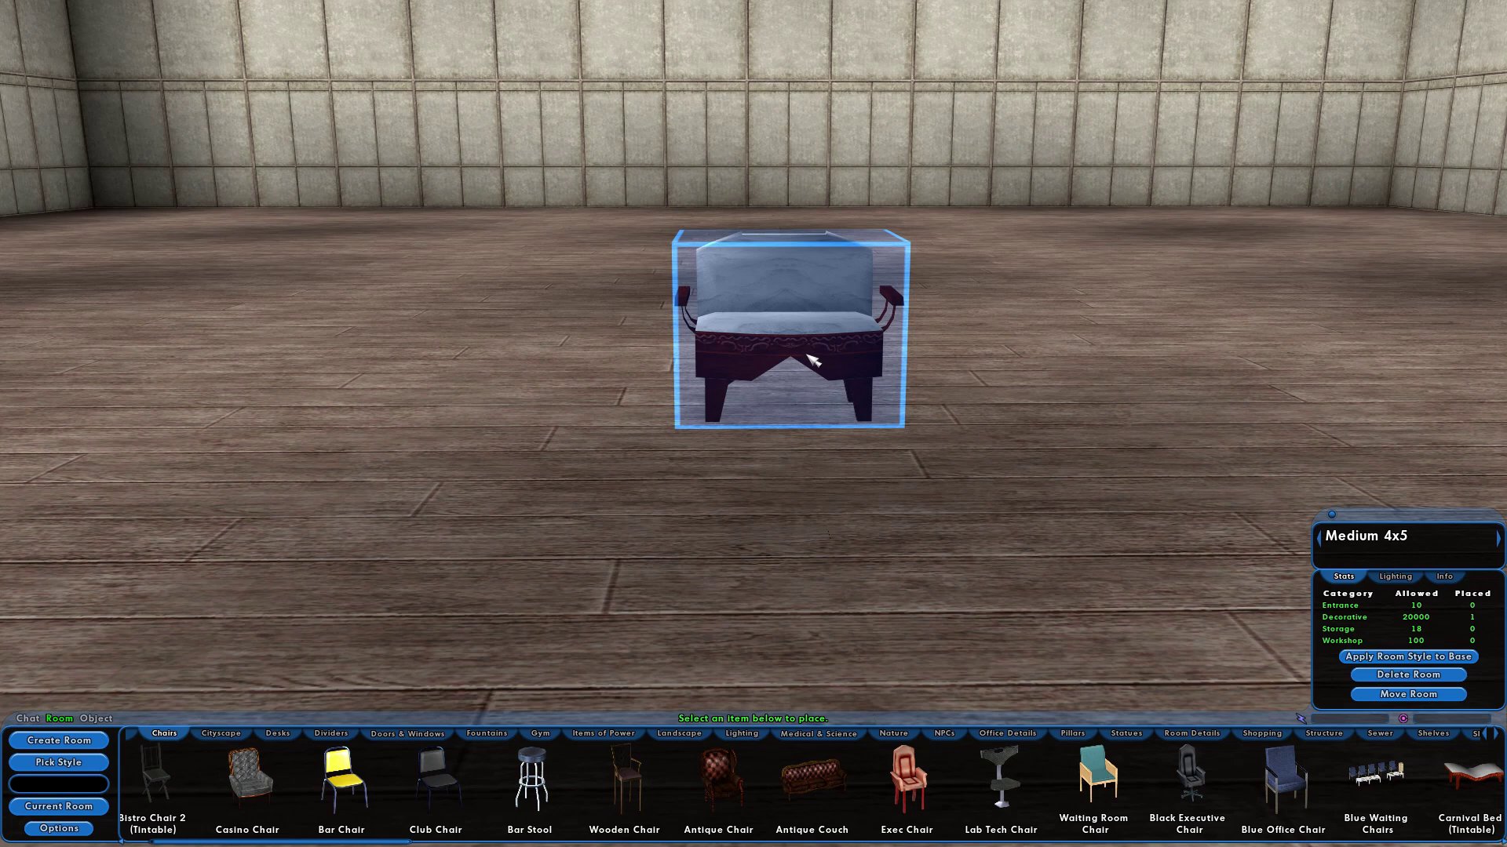
pyautogui.click(830, 350)
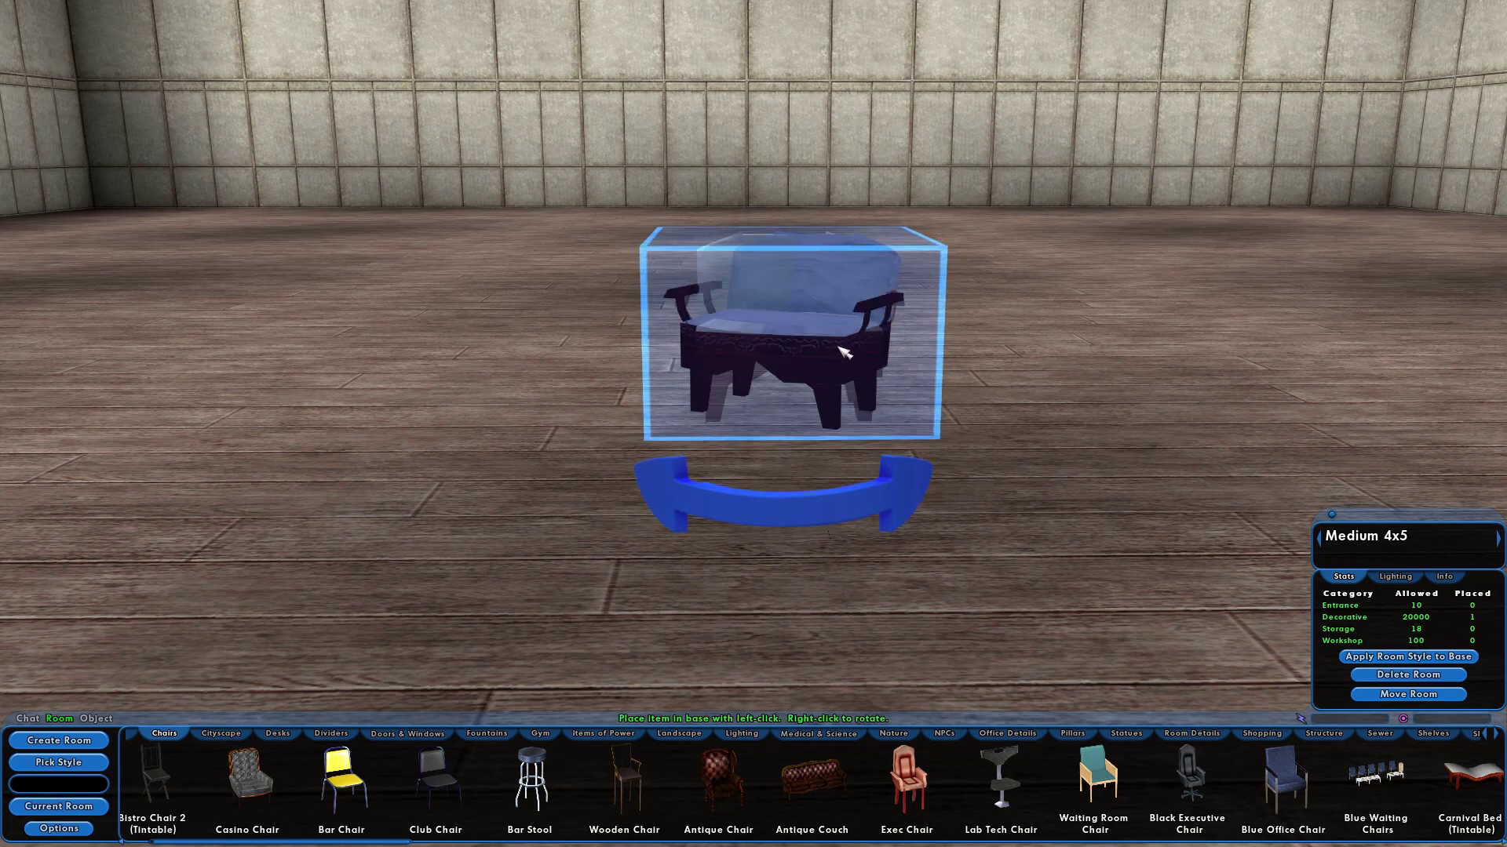
pyautogui.moveTo(816, 337)
pyautogui.mouseDown()
pyautogui.moveTo(831, 345)
pyautogui.moveTo(790, 333)
pyautogui.moveTo(798, 306)
pyautogui.moveTo(809, 334)
pyautogui.moveTo(810, 316)
pyautogui.mouseUp()
pyautogui.click(790, 330)
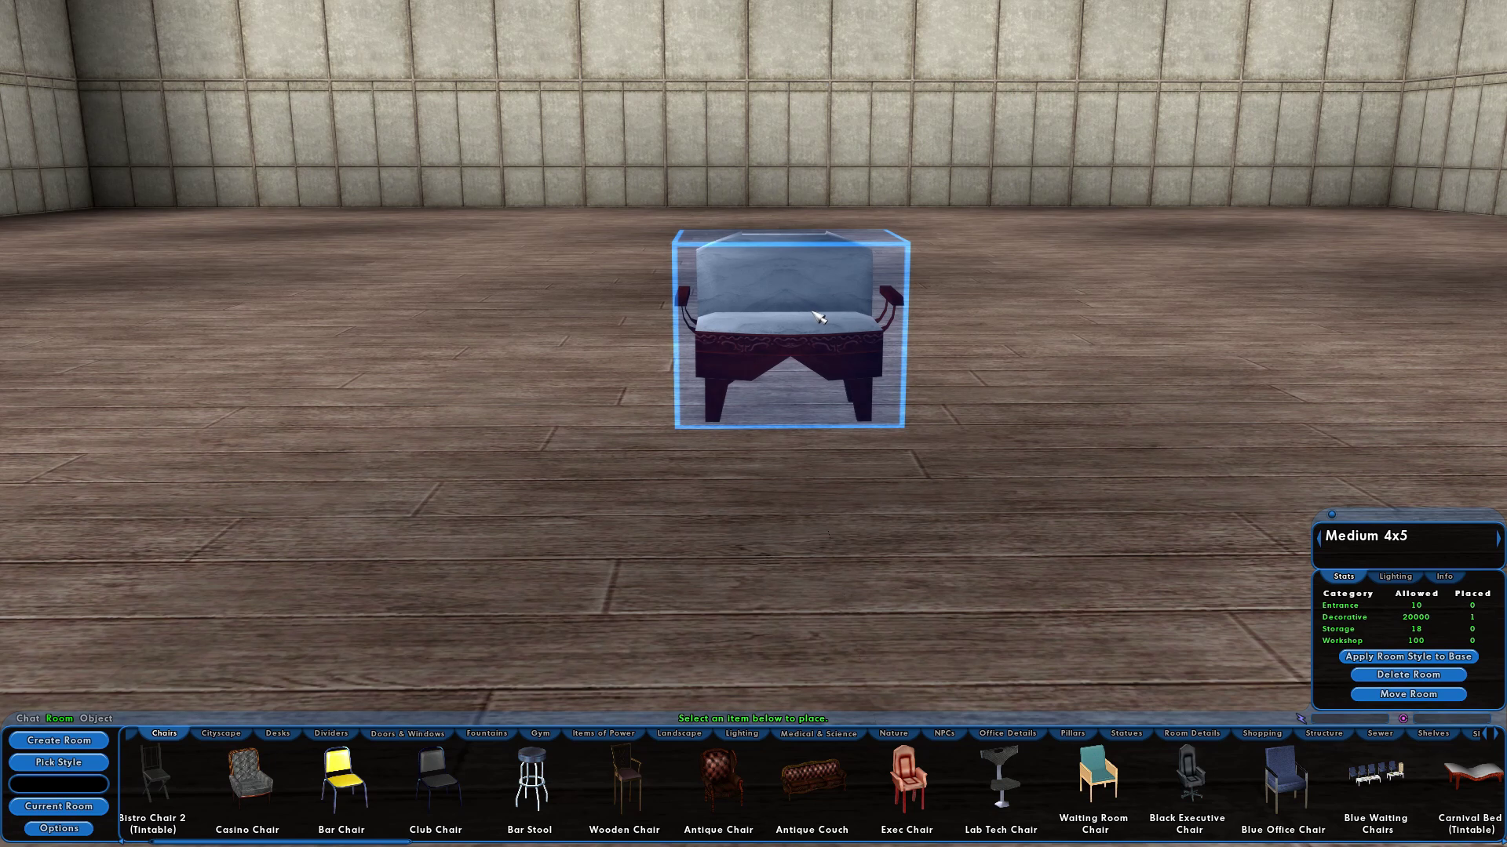
pyautogui.moveTo(791, 329)
pyautogui.mouseDown()
pyautogui.moveTo(811, 330)
pyautogui.moveTo(788, 312)
pyautogui.moveTo(818, 322)
pyautogui.moveTo(794, 331)
pyautogui.moveTo(810, 328)
pyautogui.moveTo(789, 314)
pyautogui.moveTo(810, 340)
pyautogui.moveTo(813, 322)
pyautogui.mouseUp()
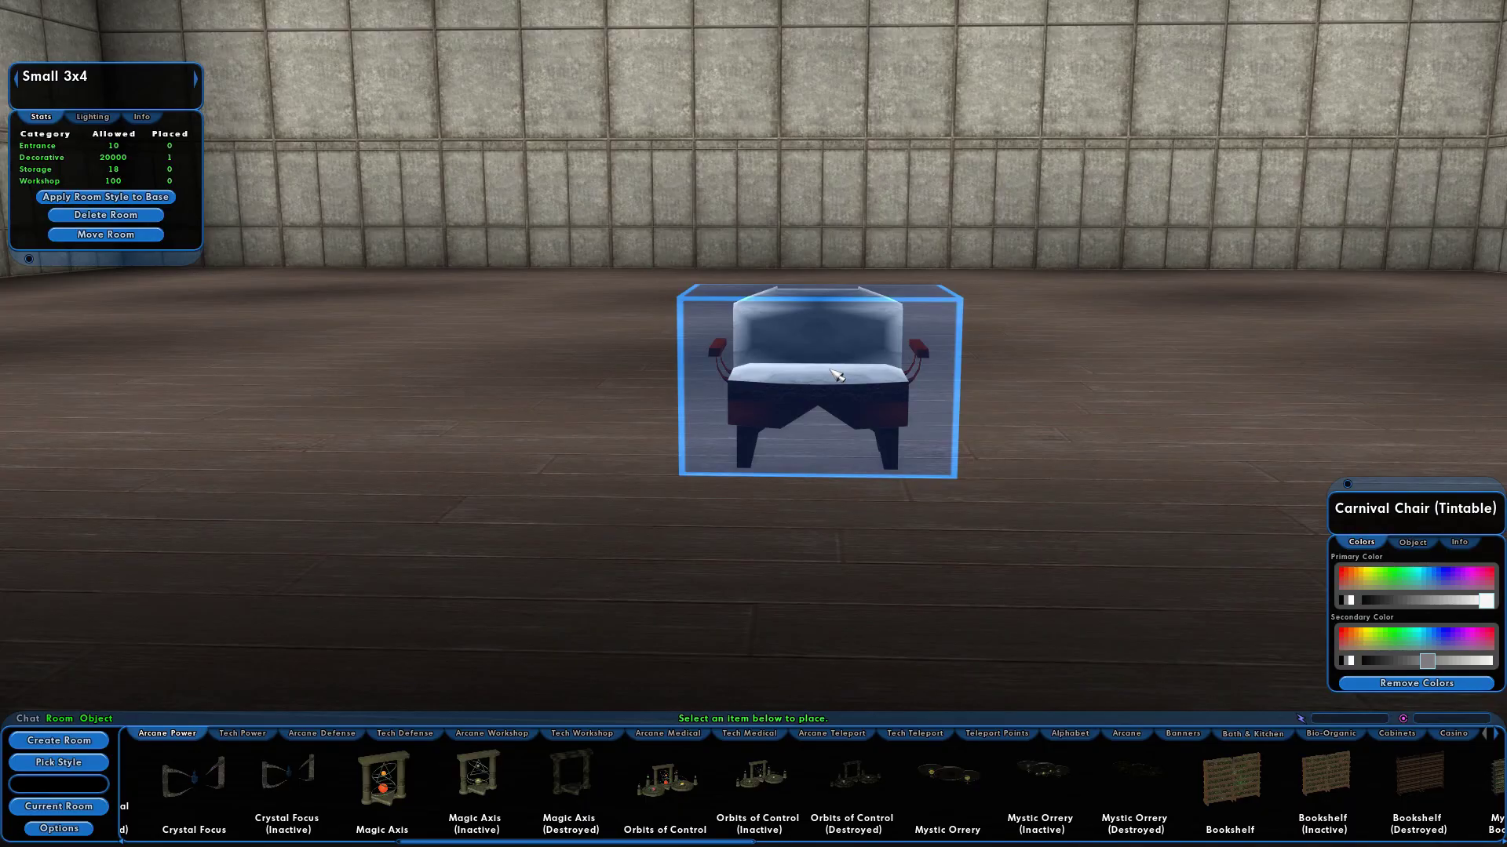
# - Rotate the Carnival Chair 90° four times back to forward, then Shift-raise it and move it left
pyautogui.rightClick(836, 375)
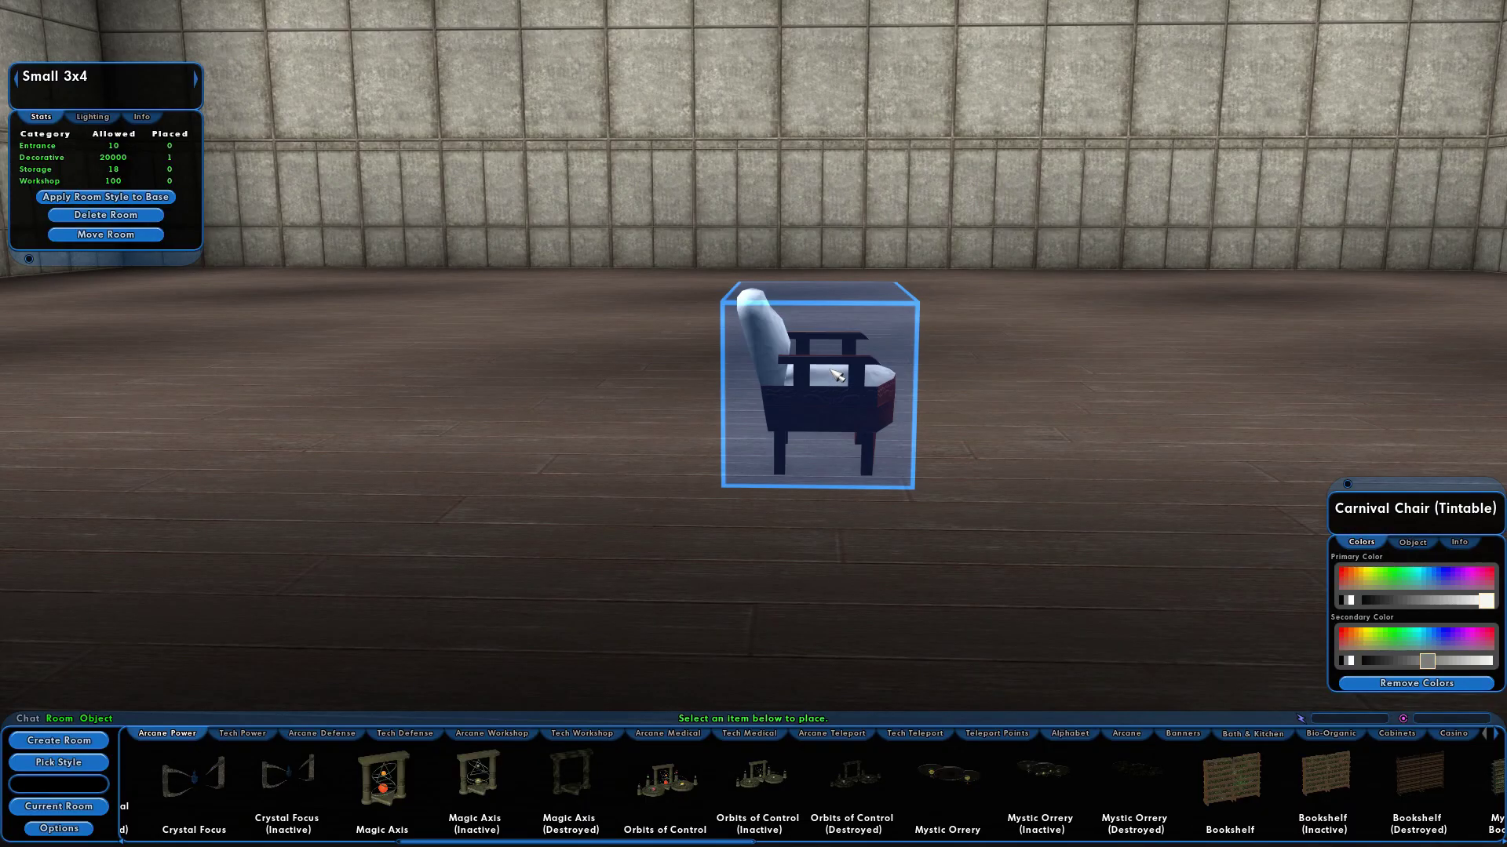
pyautogui.rightClick(835, 375)
pyautogui.rightClick(836, 375)
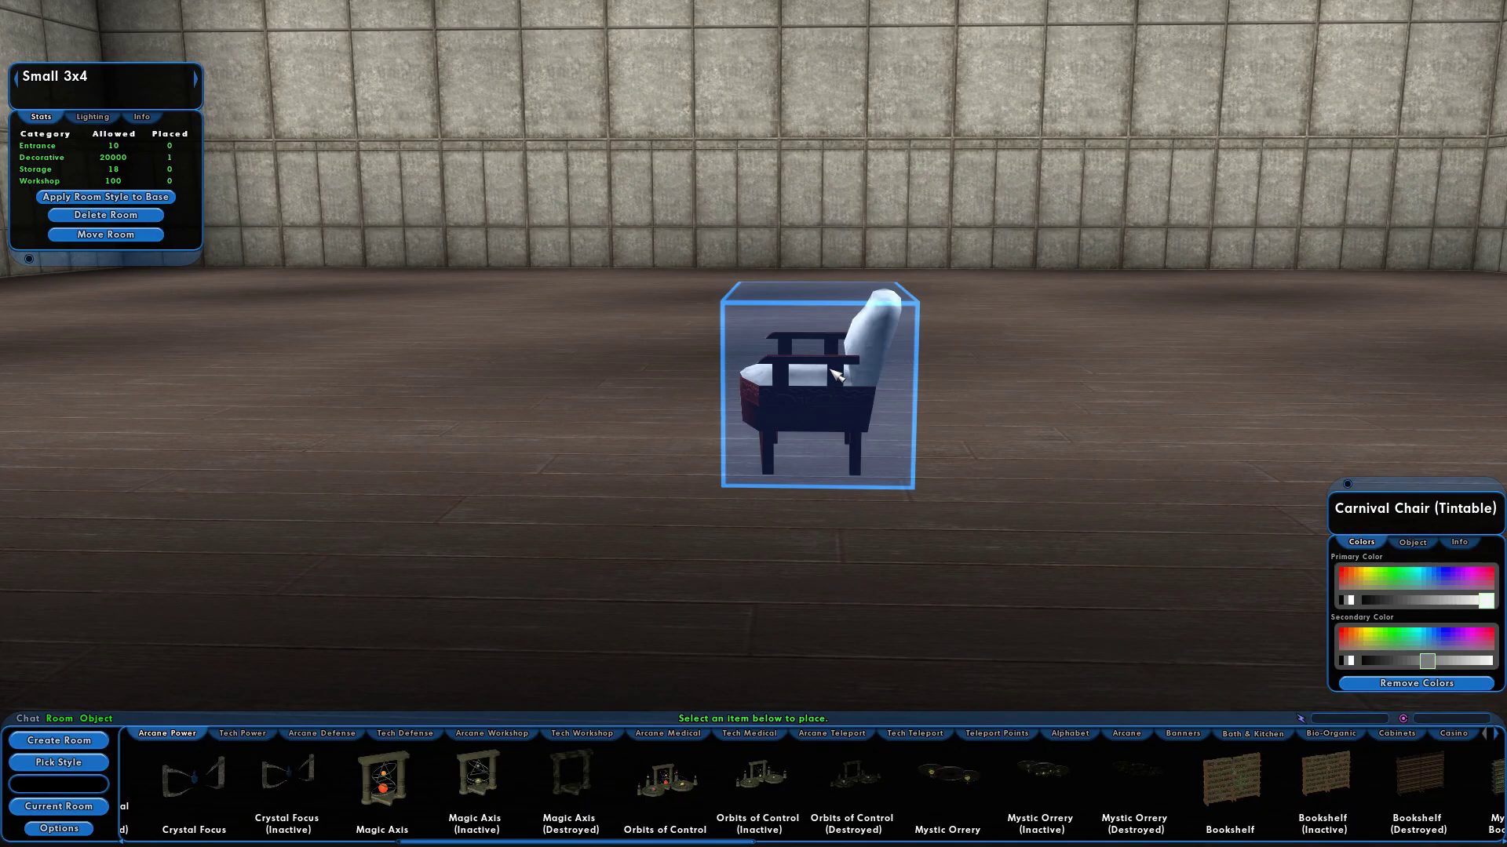
pyautogui.rightClick(836, 375)
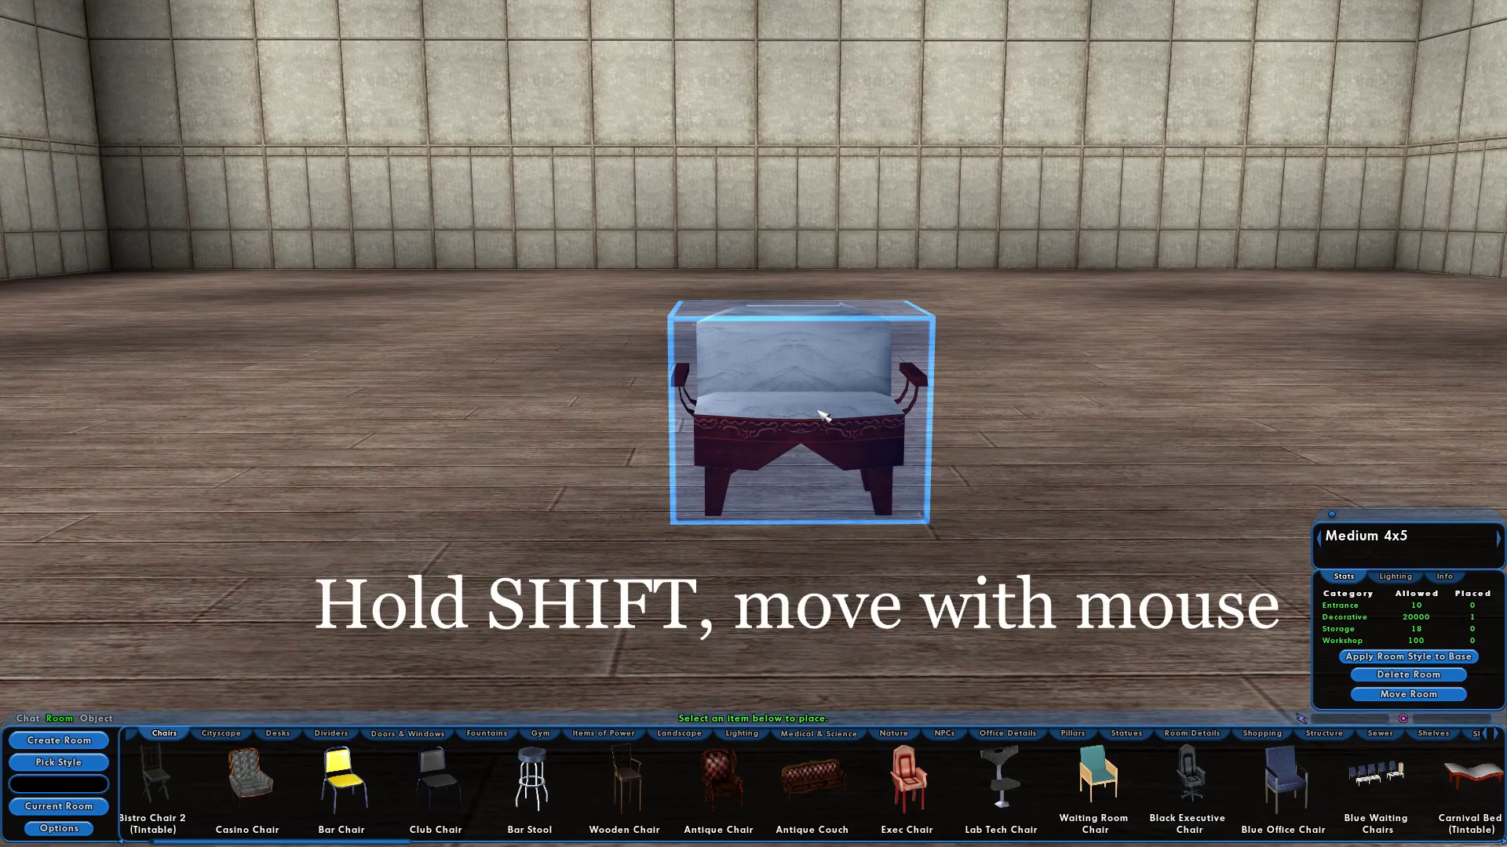
pyautogui.press('shift')
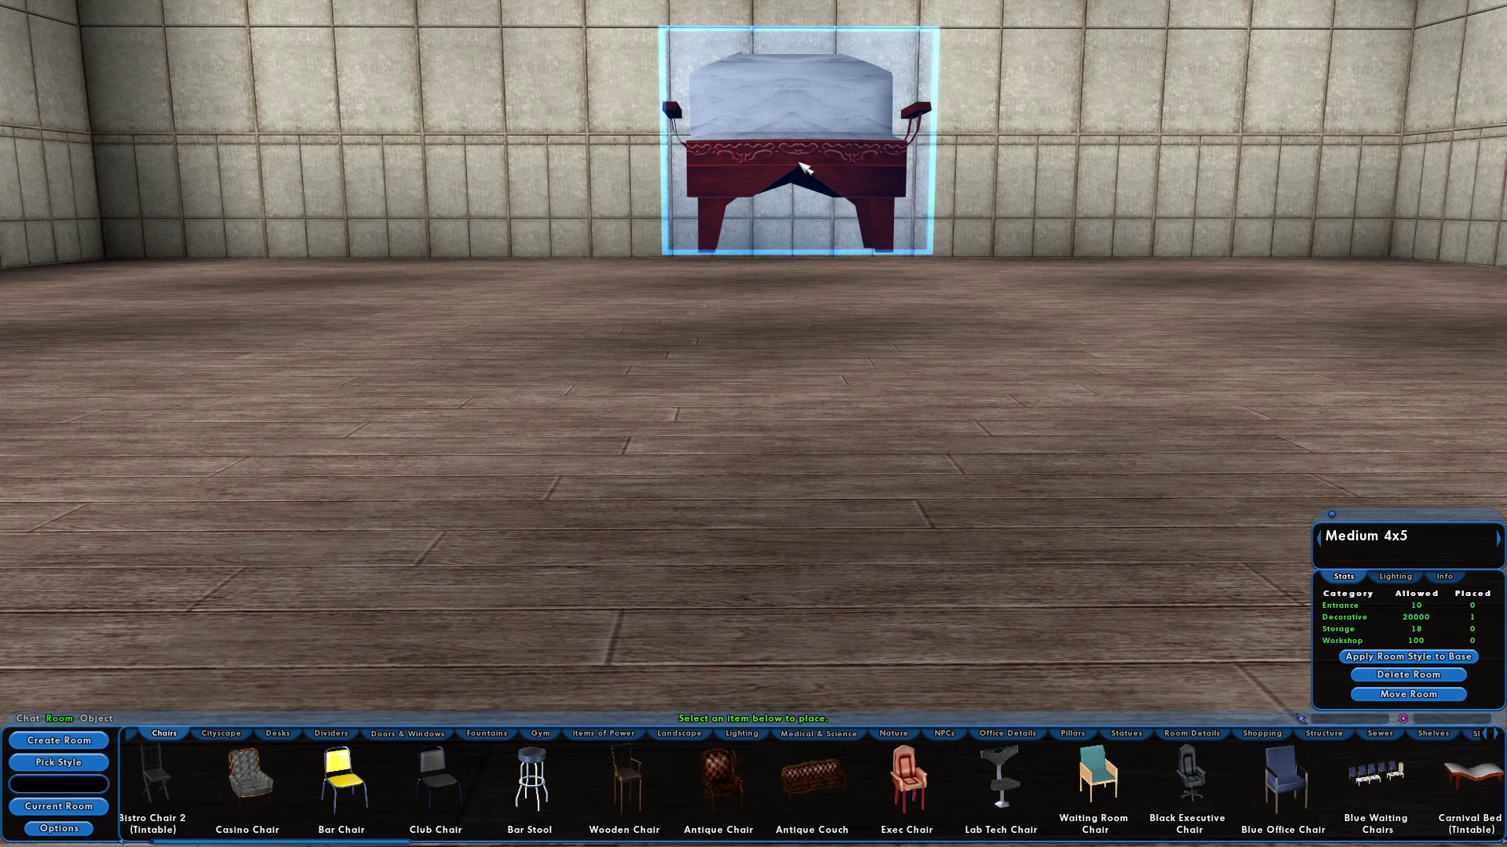
pyautogui.moveTo(803, 162)
pyautogui.mouseDown()
pyautogui.moveTo(817, 414)
pyautogui.moveTo(682, 462)
pyautogui.mouseUp()
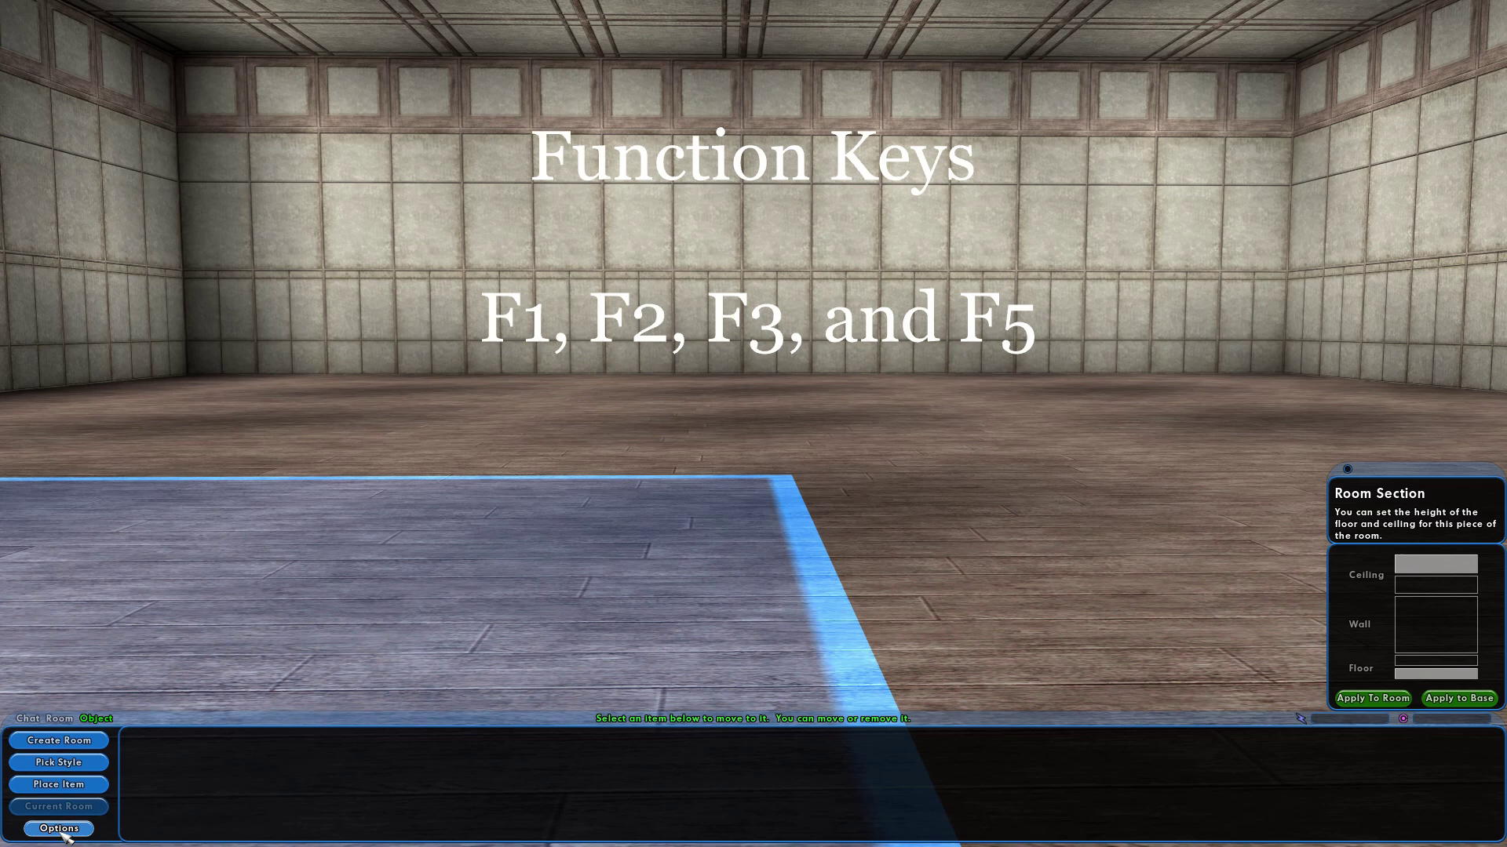
# - View Grid Size in Options, enable room clipping with F3, and cycle attachment to wall then ceiling with F5
pyautogui.click(65, 832)
pyautogui.moveTo(183, 771)
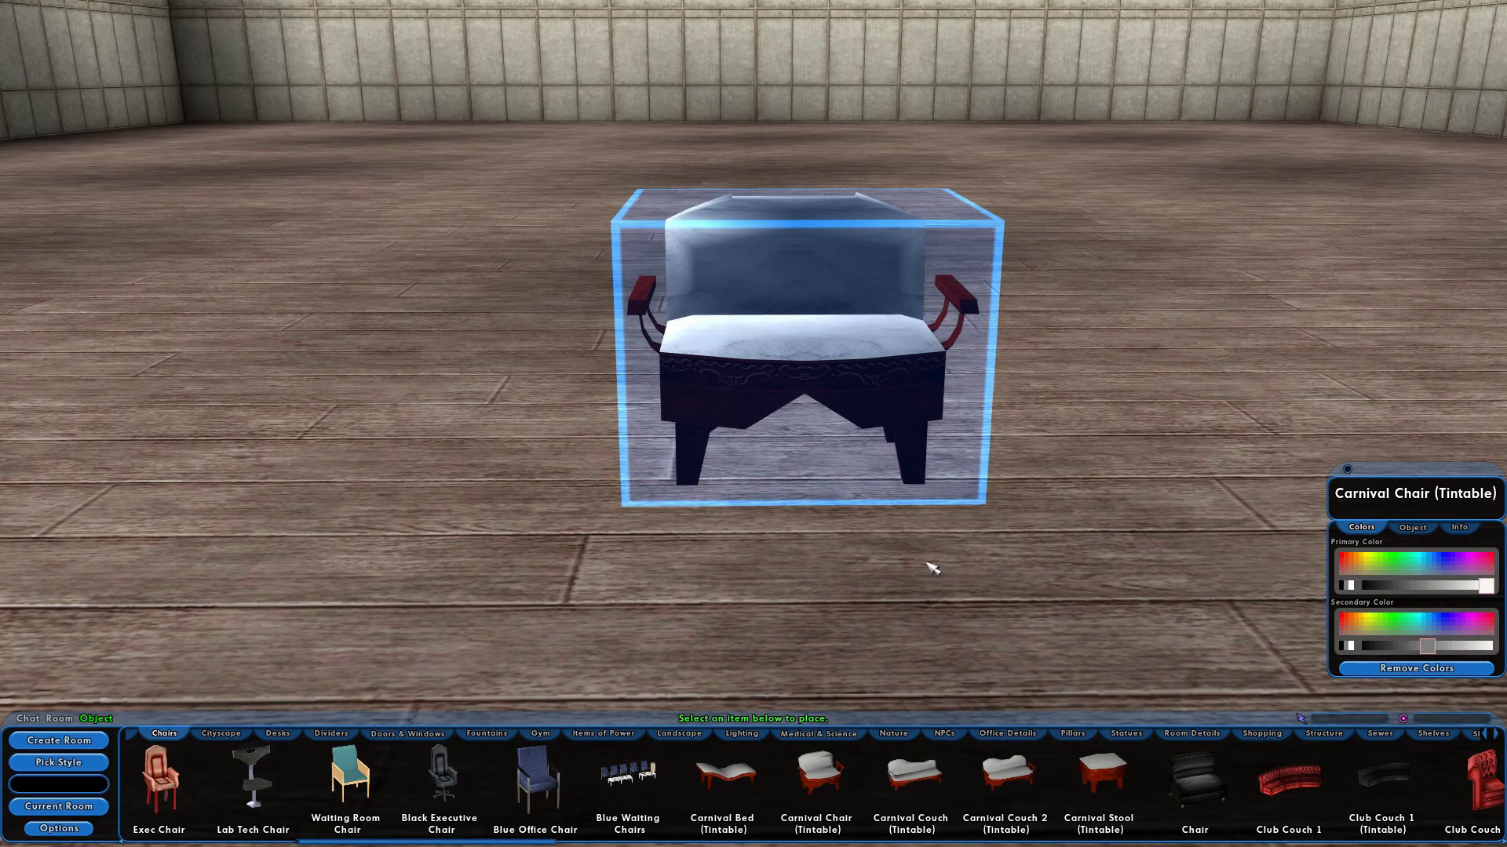
pyautogui.press('F3')
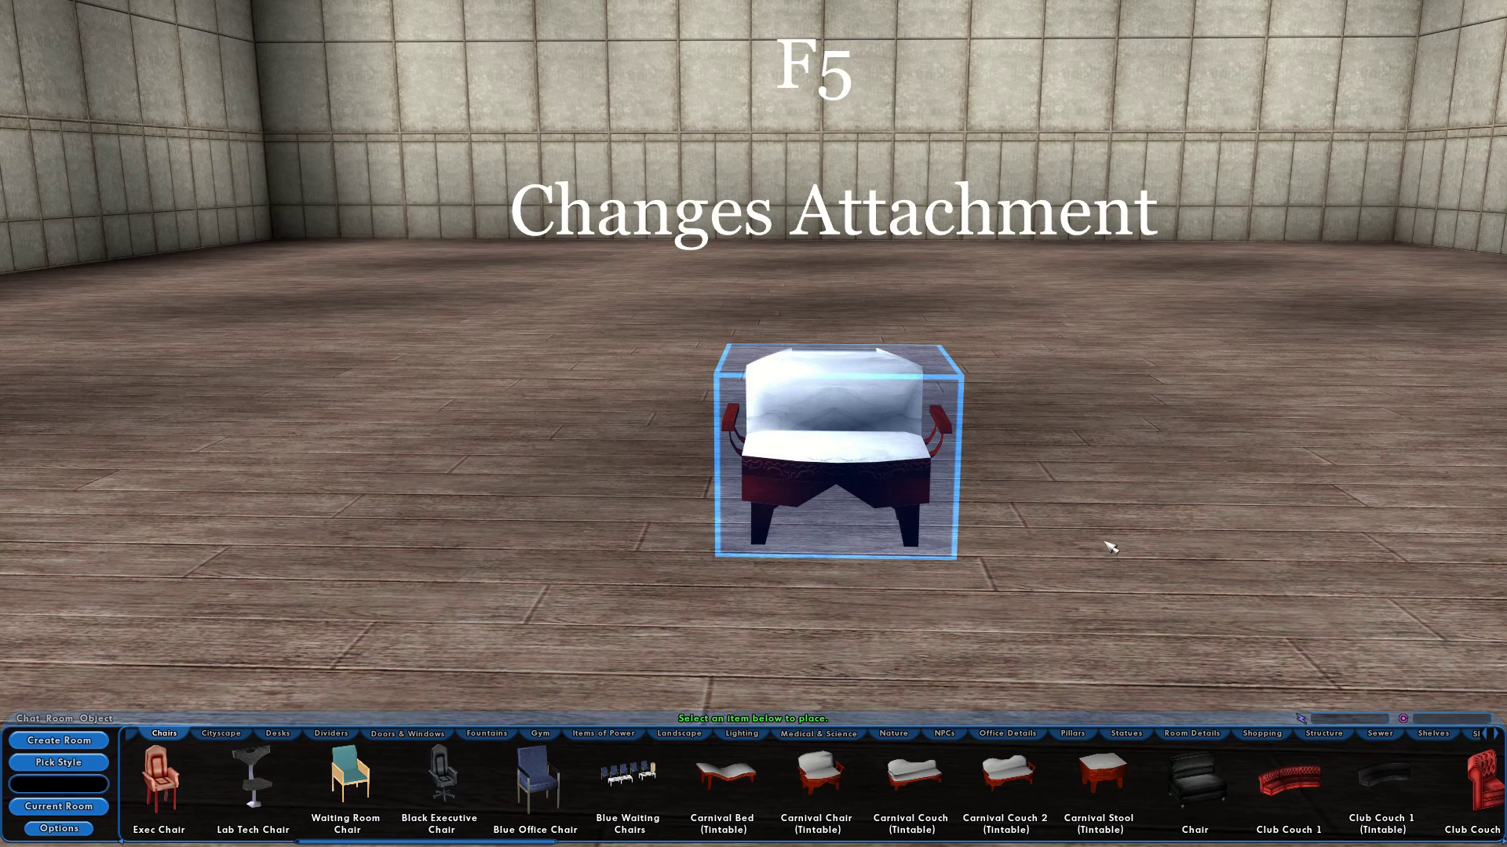
pyautogui.press('F5')
pyautogui.press('F5')
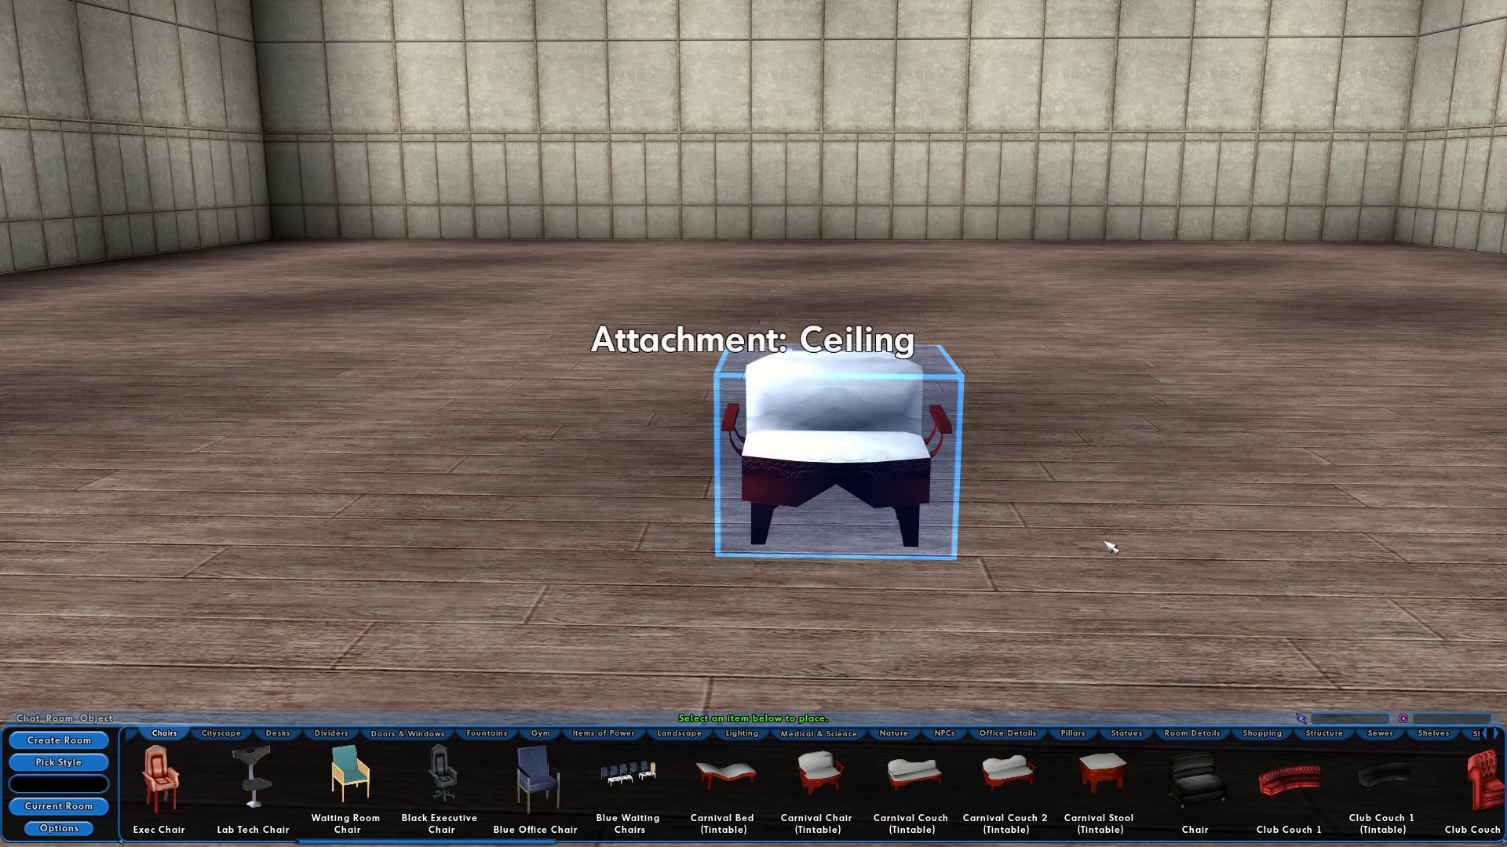
pyautogui.press('F5')
pyautogui.press('F5')
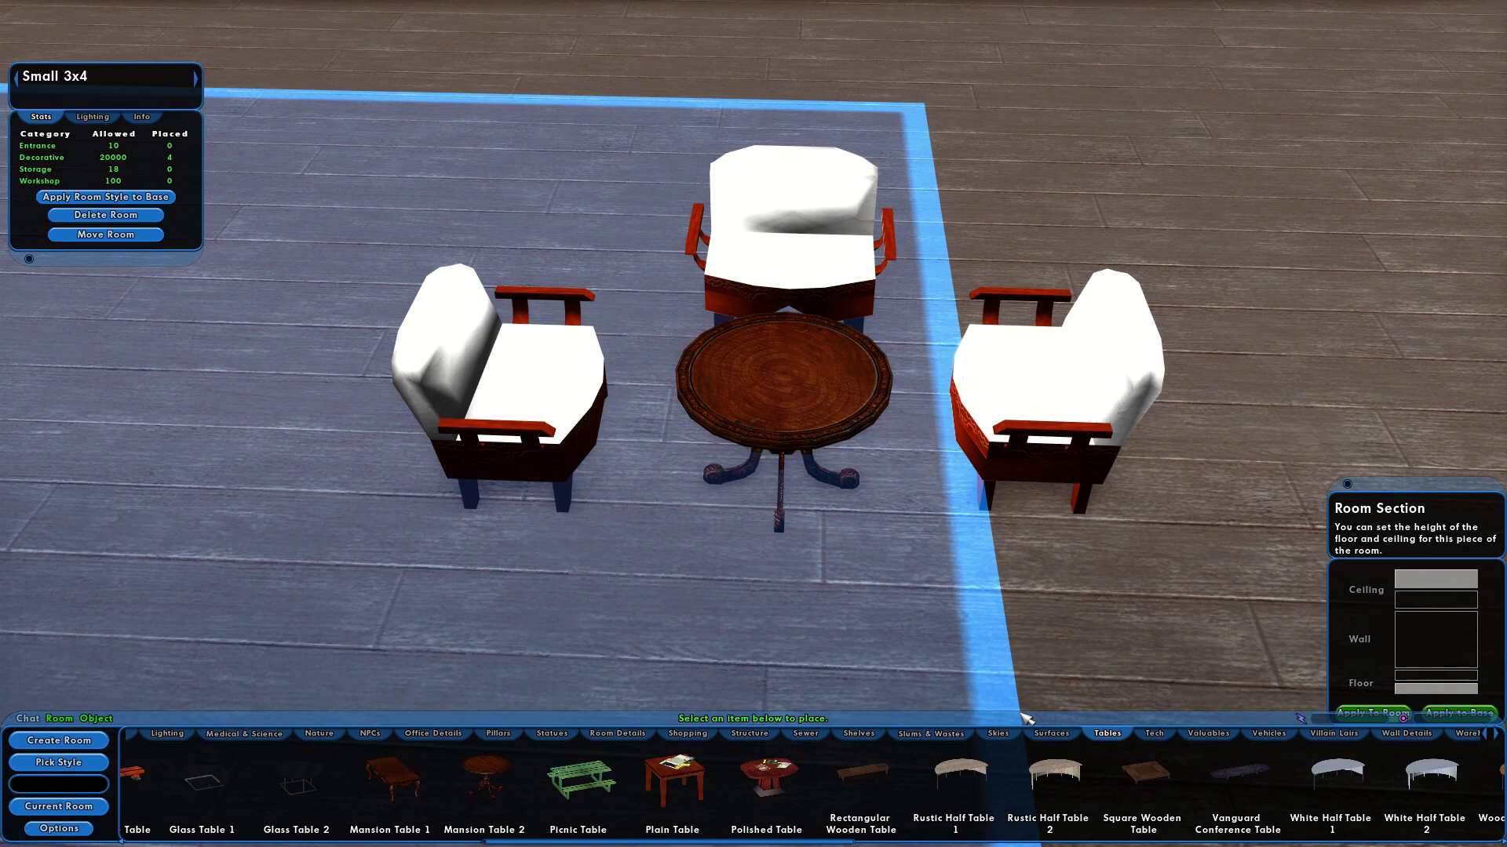
# - Undo the table and chairs with Ctrl+Z, redo them with Ctrl+Y, and preview a White Half Table
pyautogui.hotkey('ctrl', 'z')
pyautogui.hotkey('ctrl', 'z')
pyautogui.hotkey('ctrl', 'z')
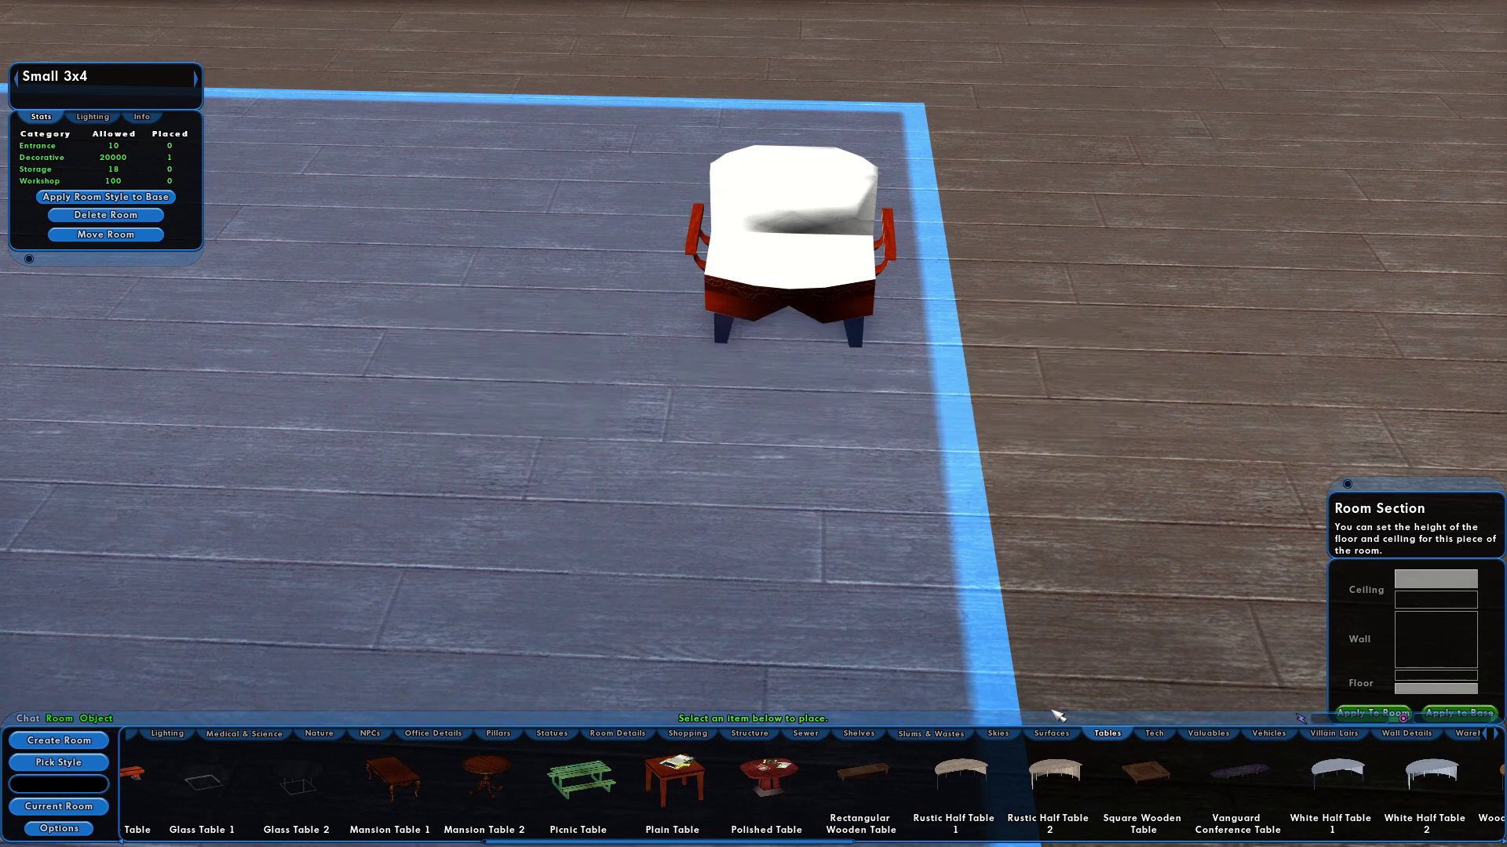
pyautogui.hotkey('ctrl', 'y')
pyautogui.hotkey('ctrl', 'y')
pyautogui.hotkey('ctrl', 'y')
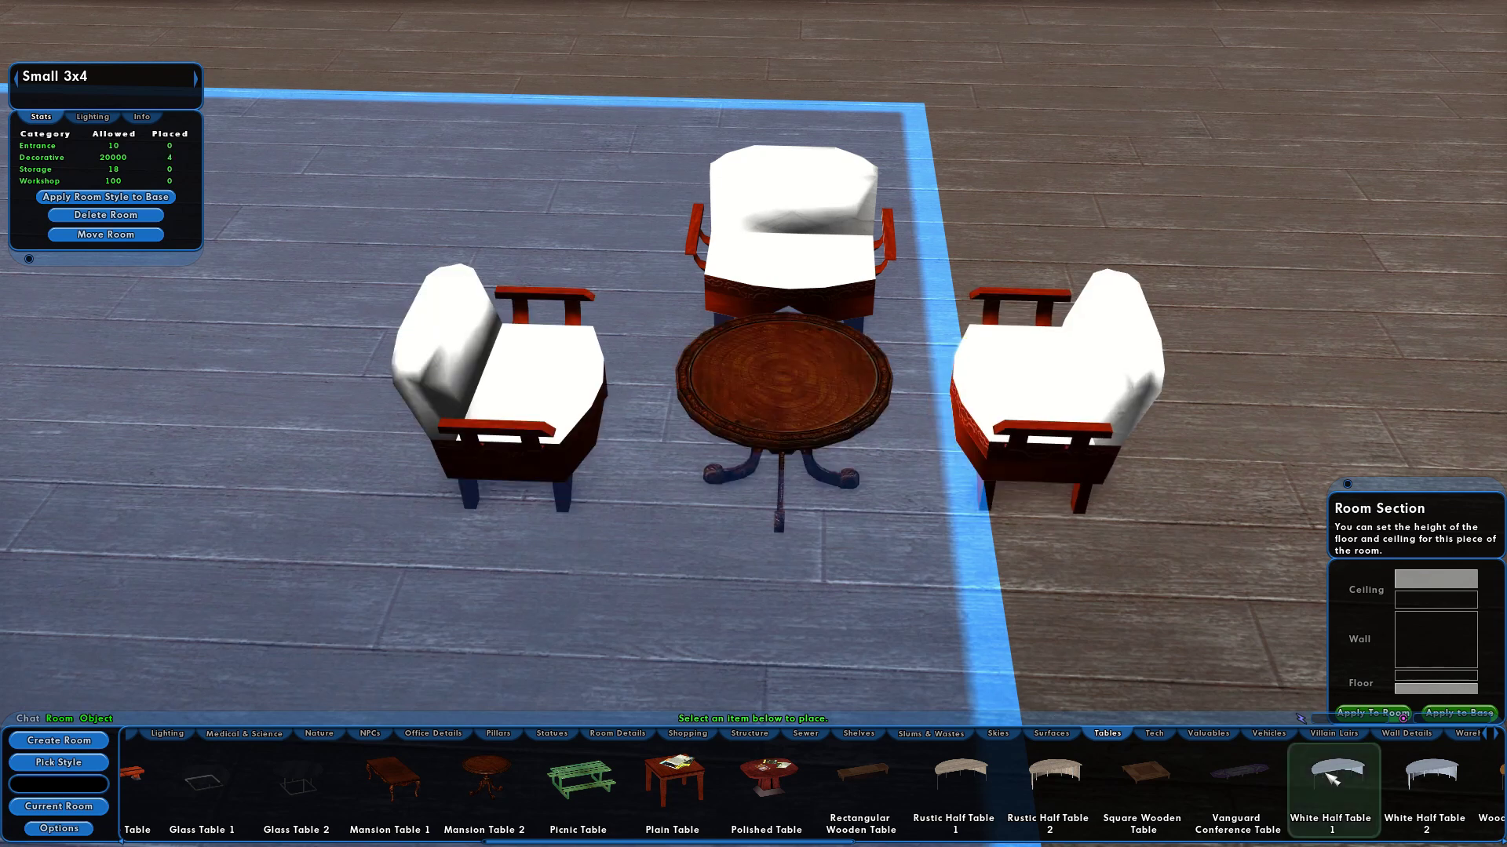
pyautogui.moveTo(1334, 777)
pyautogui.mouseDown()
pyautogui.moveTo(1241, 597)
pyautogui.moveTo(1163, 491)
pyautogui.mouseUp()
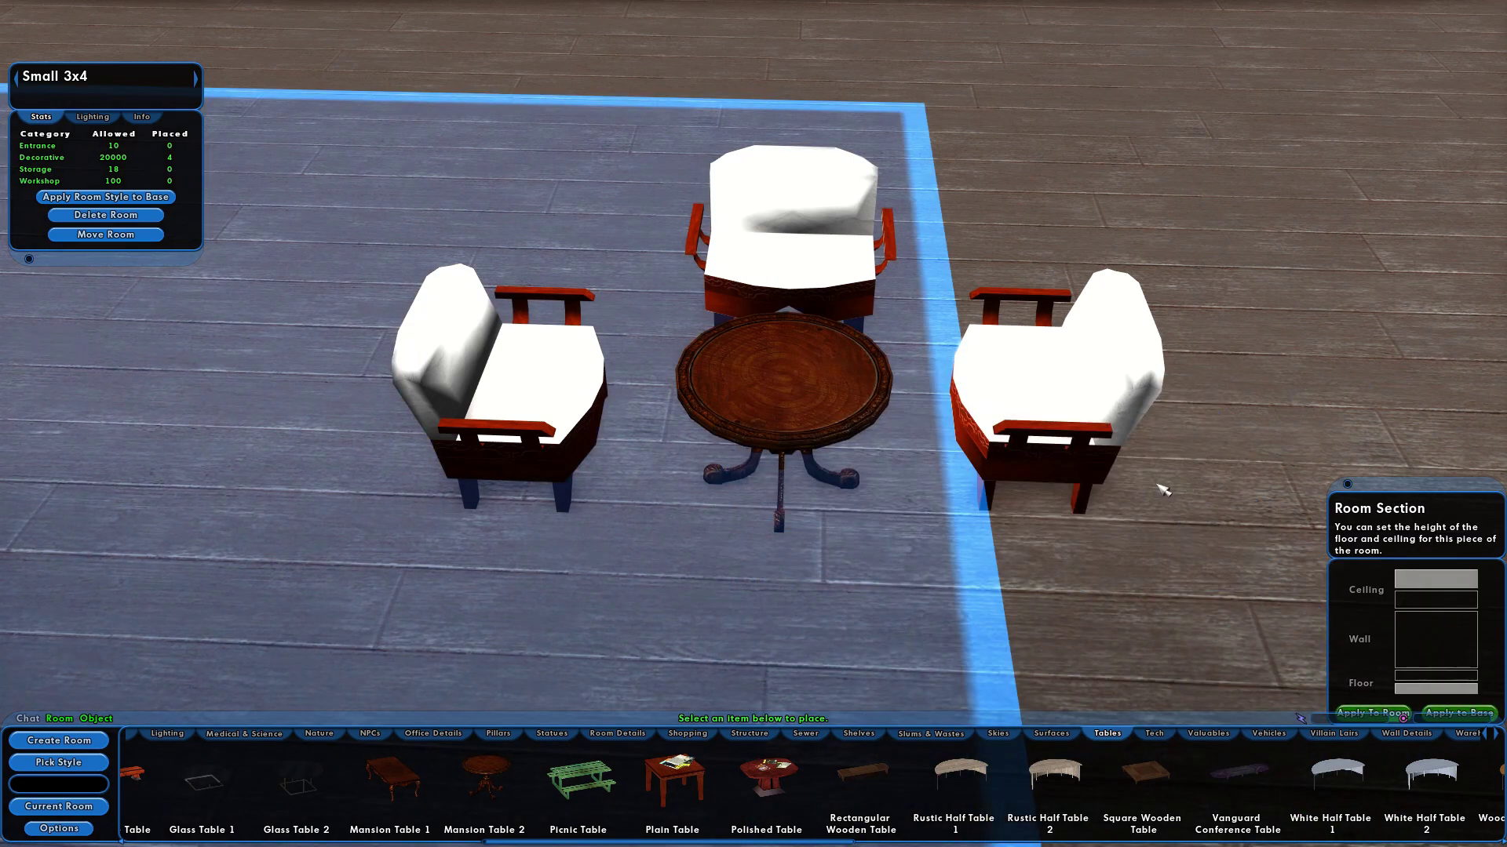
pyautogui.press('w')
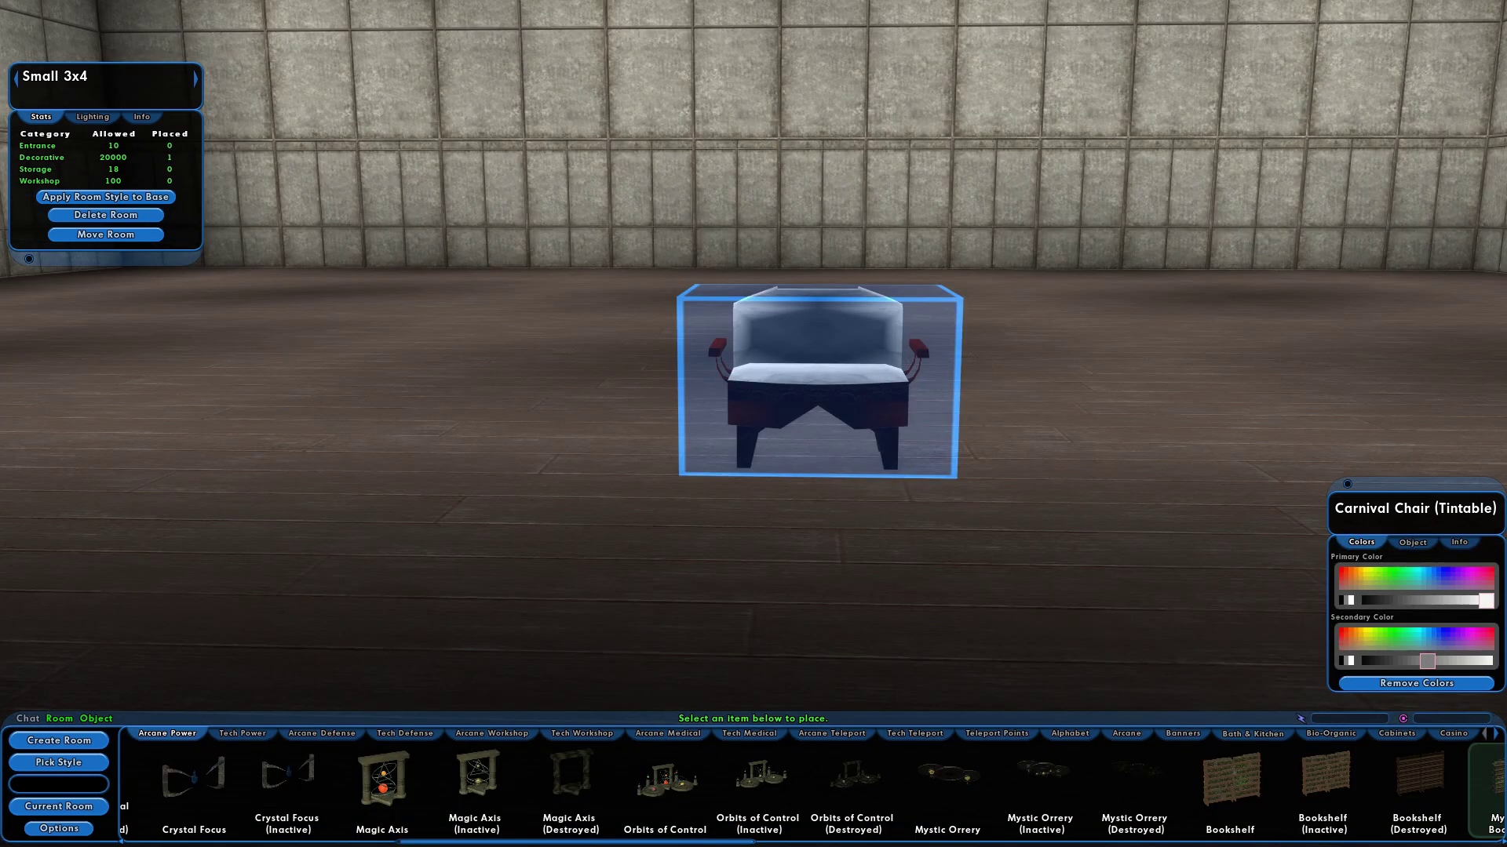
# - Deselect the chair, then double-click the floor to jump to the entrance room and back
pyautogui.click(1292, 327)
pyautogui.press('w')
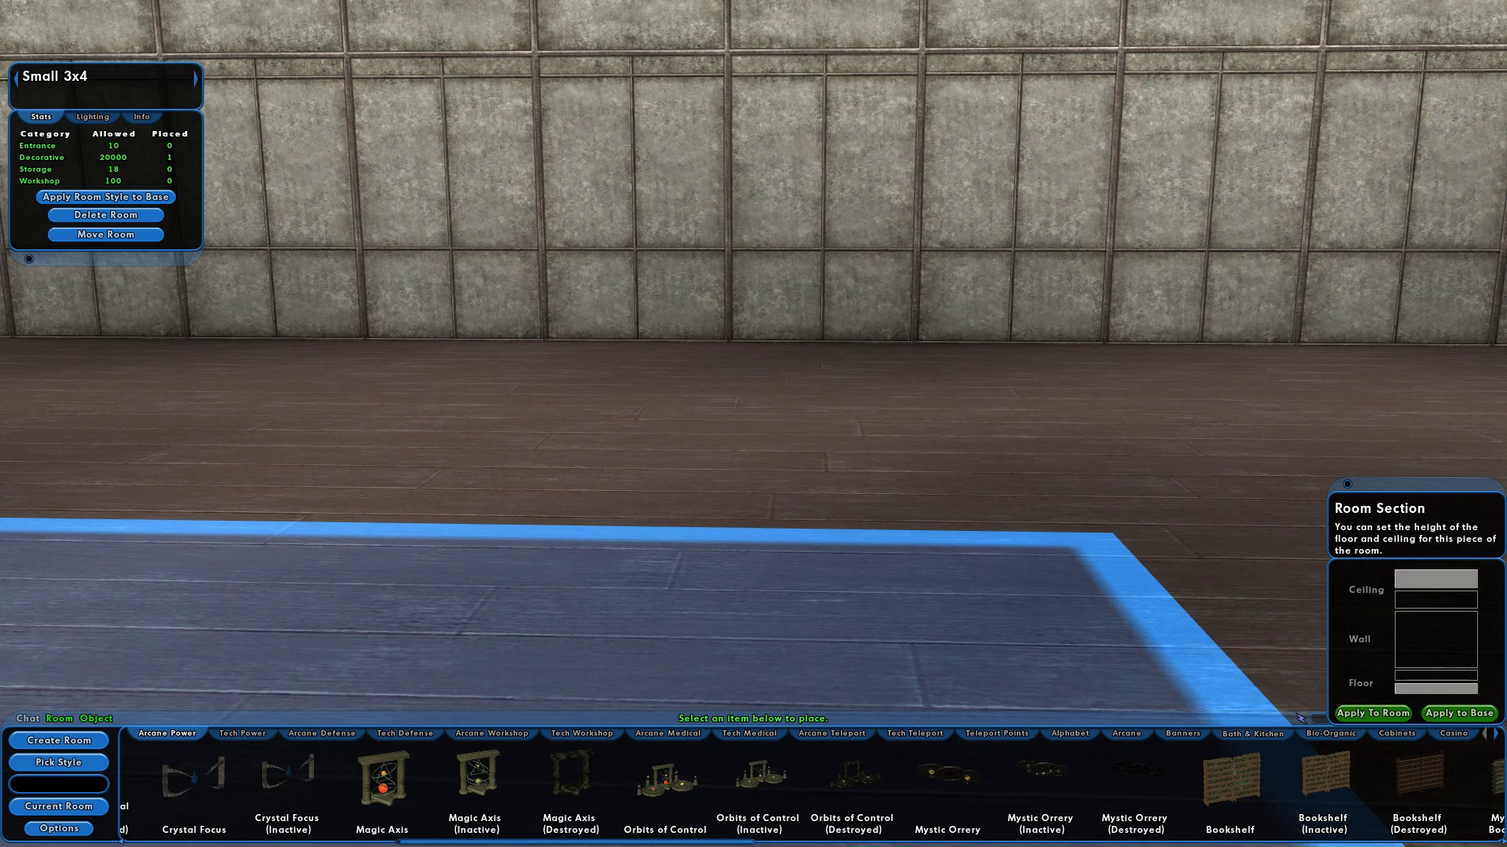
pyautogui.press('s')
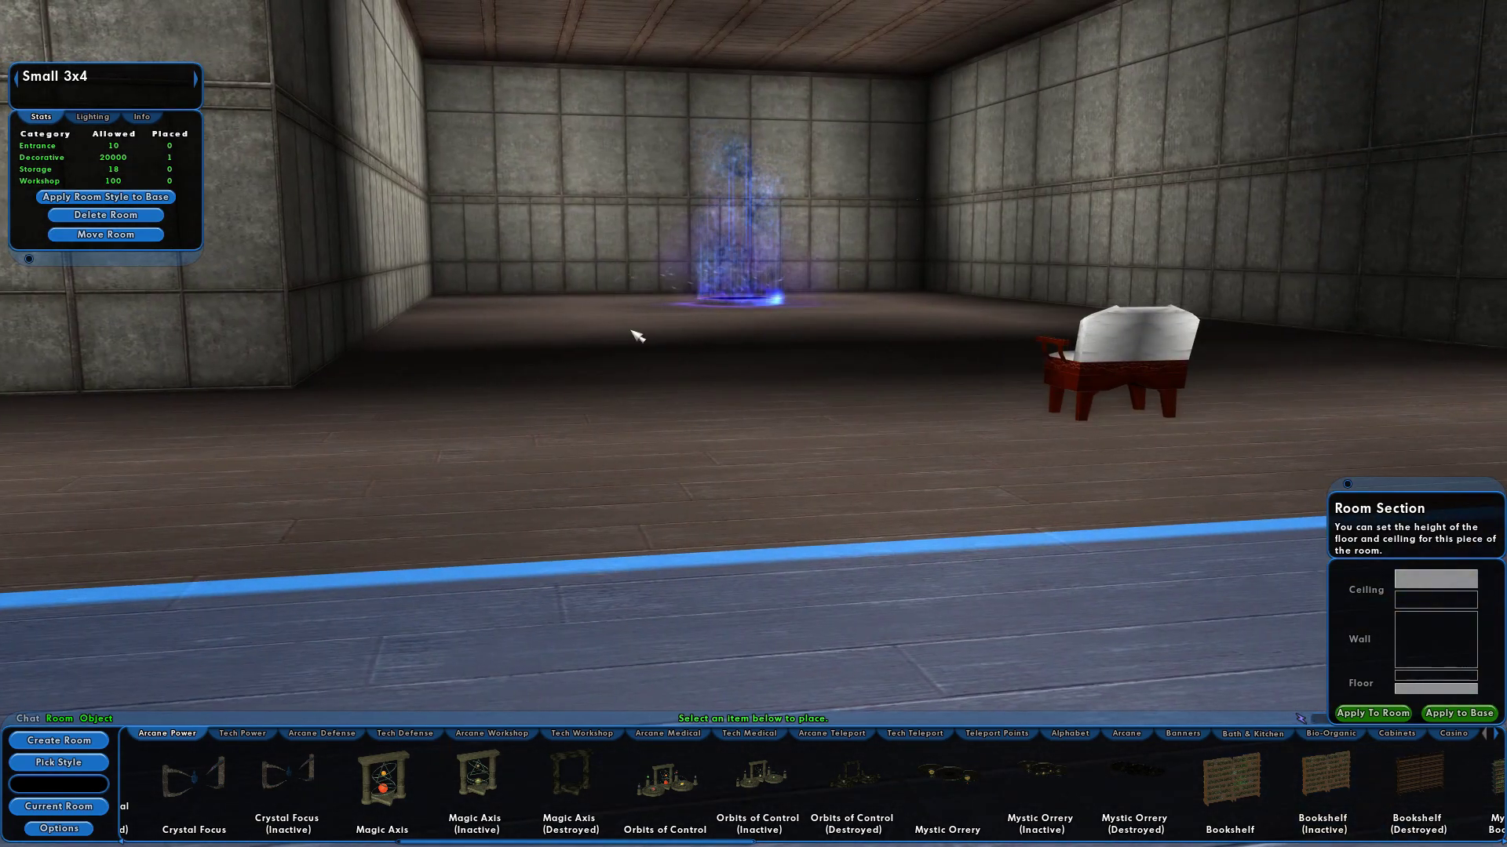
pyautogui.doubleClick(497, 313)
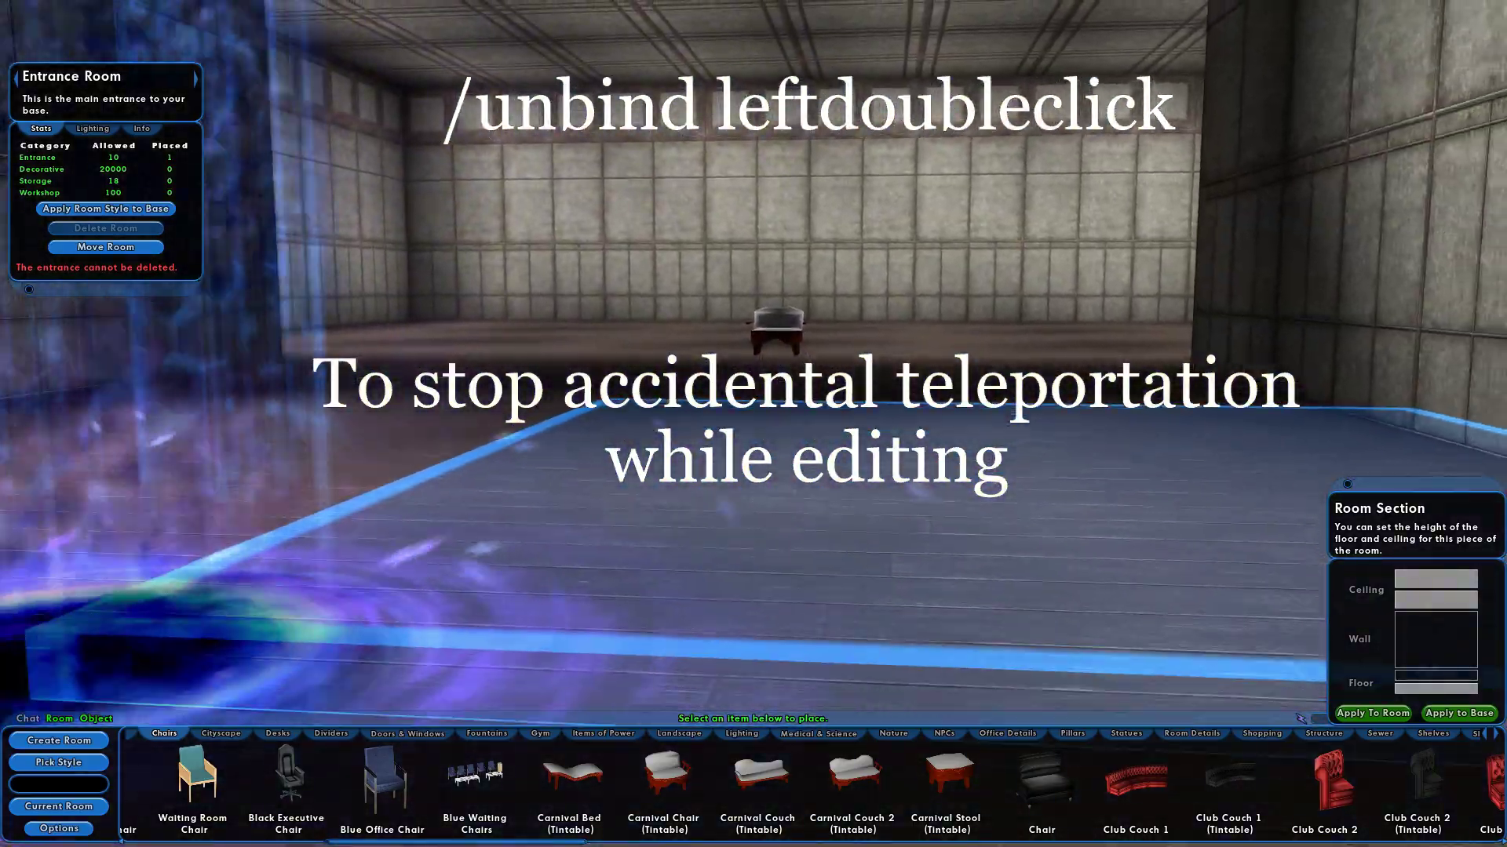
pyautogui.doubleClick(995, 339)
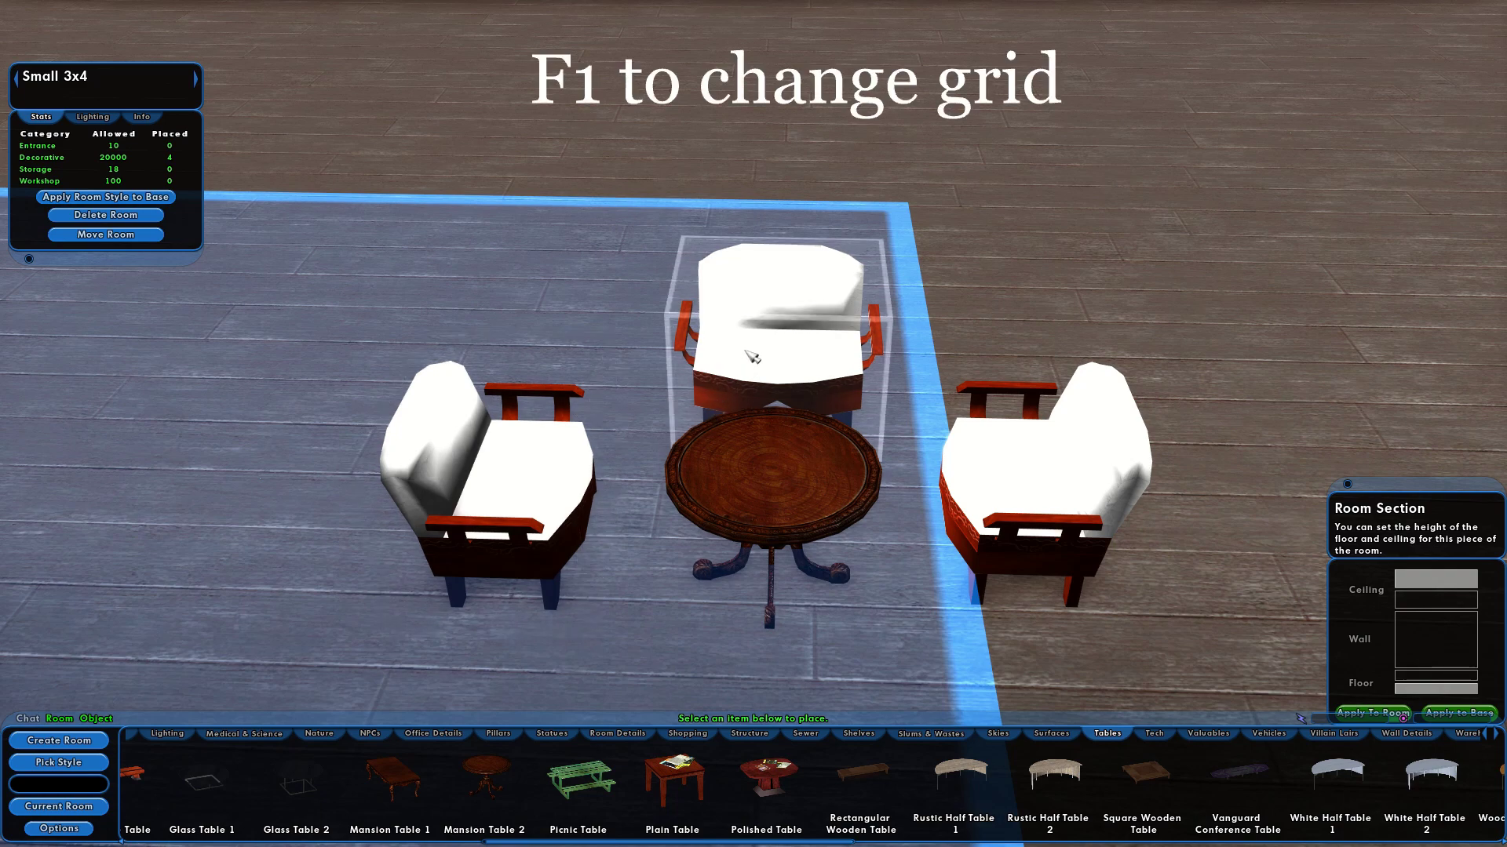
# - Cycle the grid to 1 x 1 and 2 x 2 while repositioning the back chair behind the table
pyautogui.press('F1')
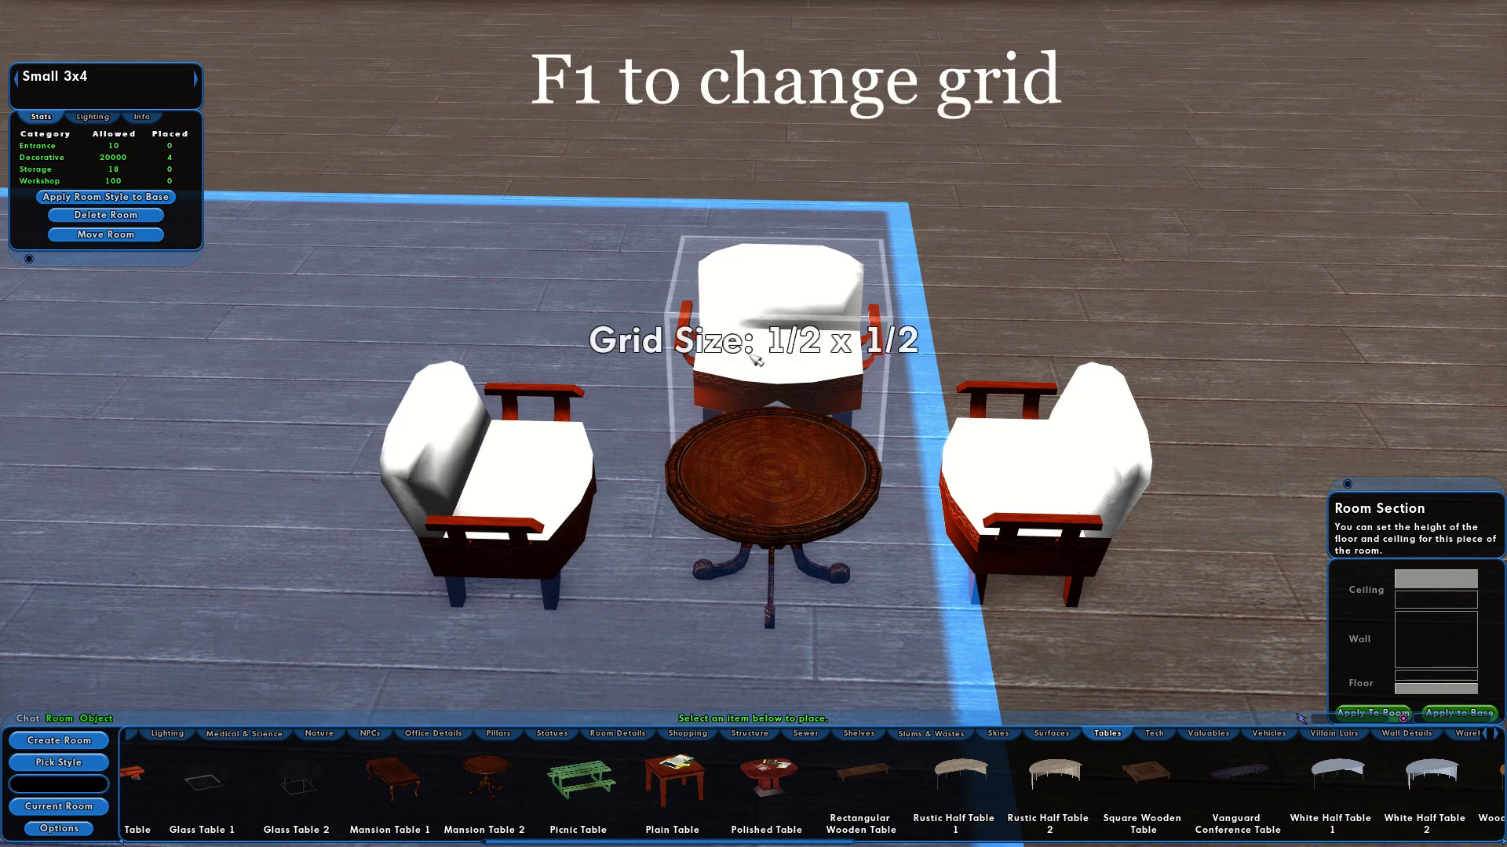
pyautogui.press('F1')
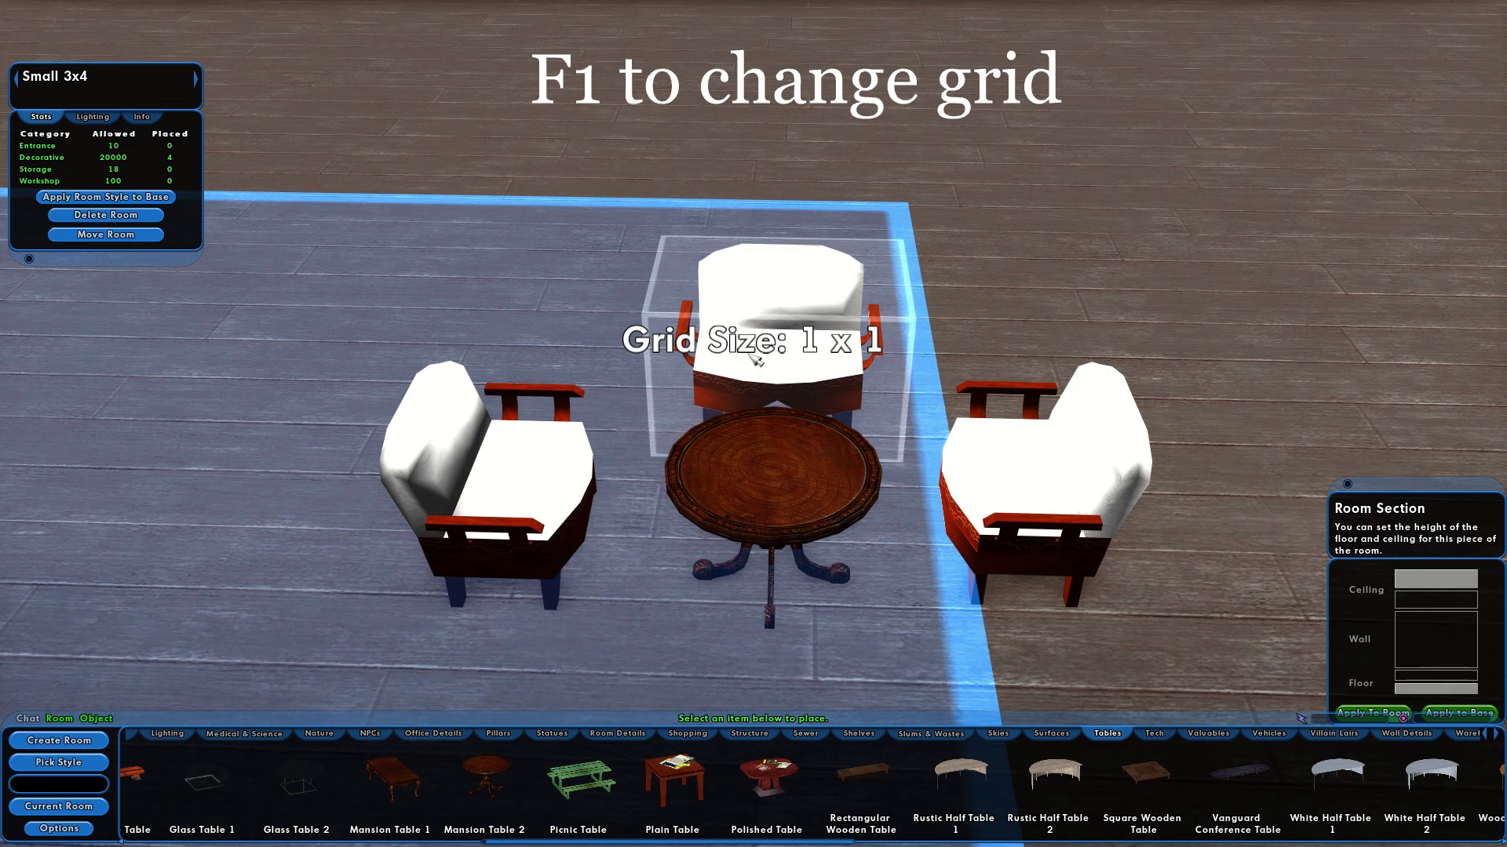
pyautogui.click(792, 349)
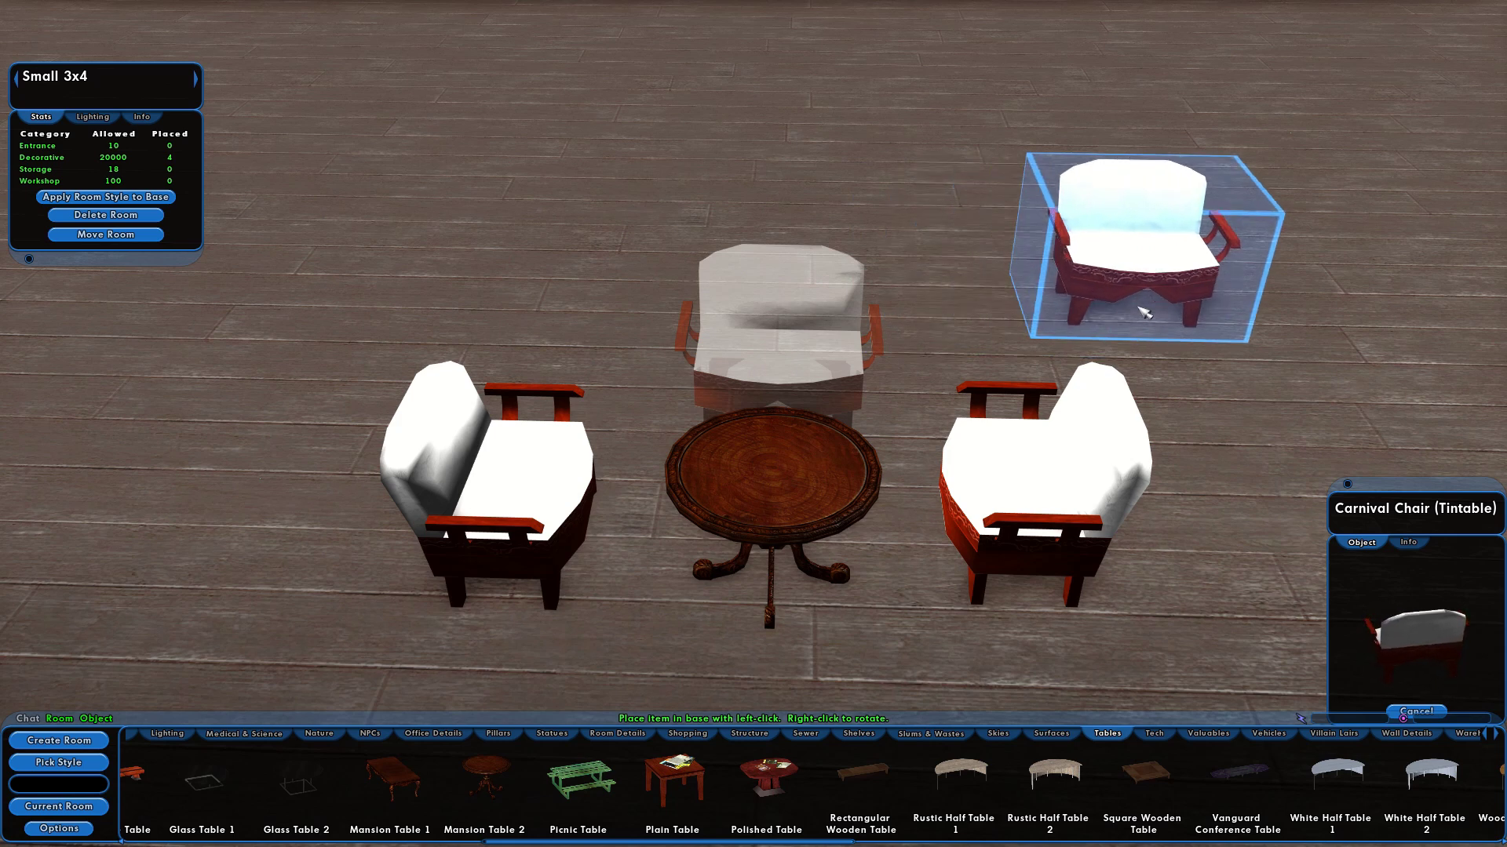
pyautogui.click(797, 308)
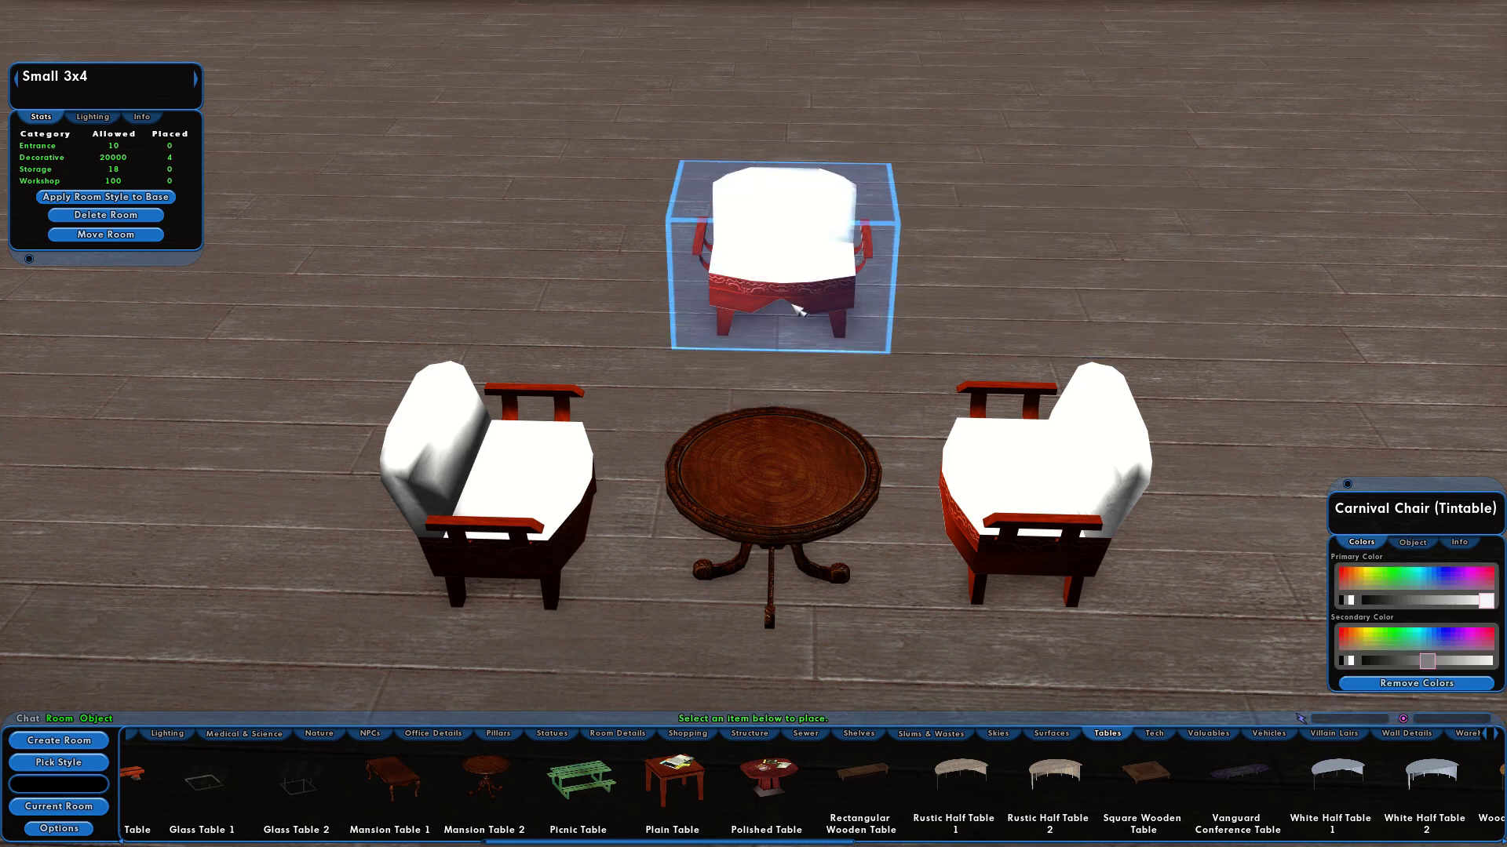
pyautogui.press('g')
pyautogui.click(798, 283)
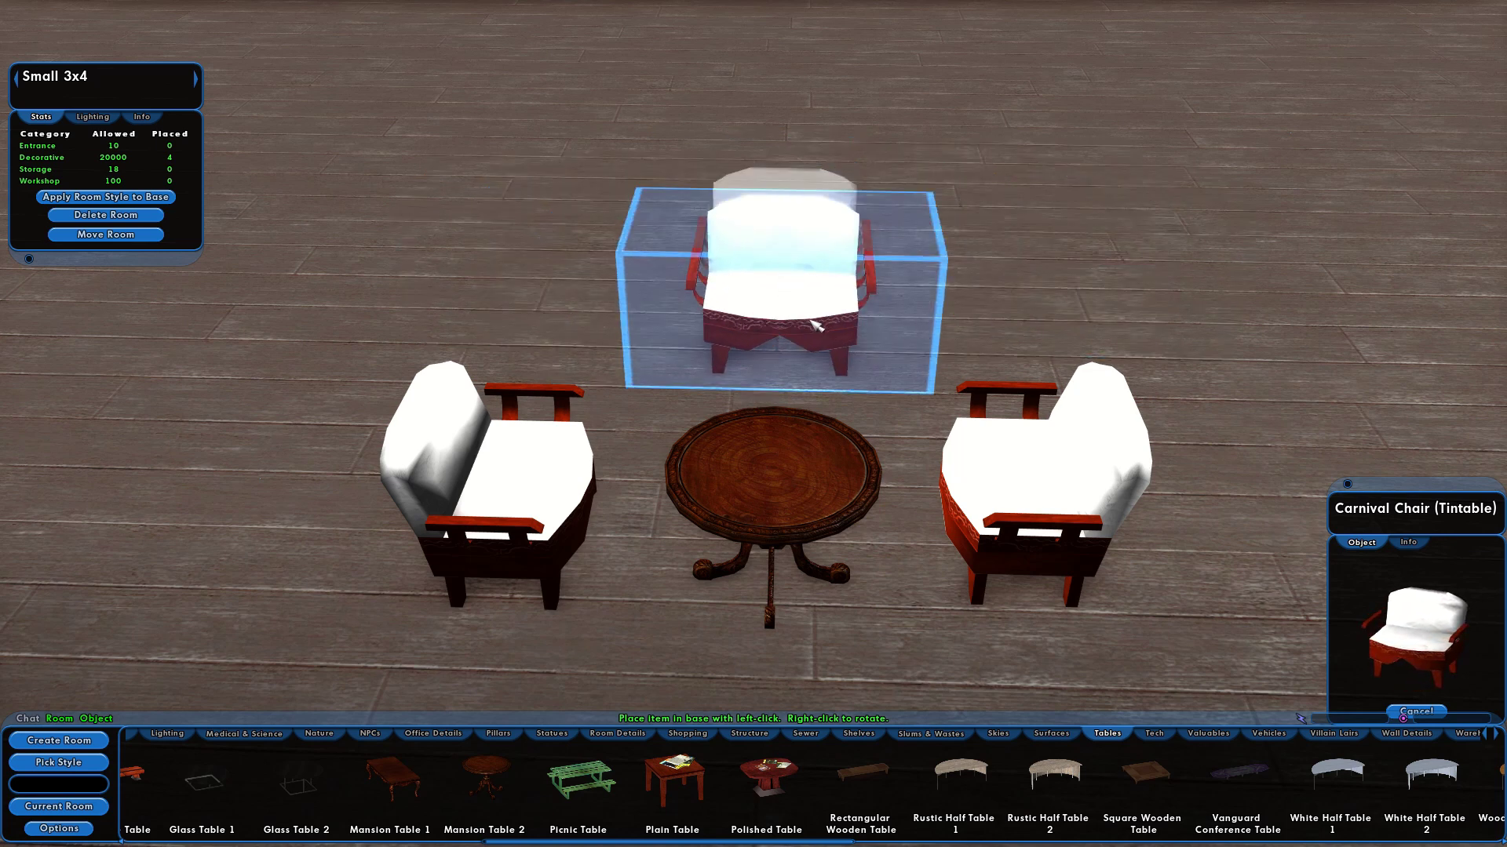
pyautogui.click(812, 315)
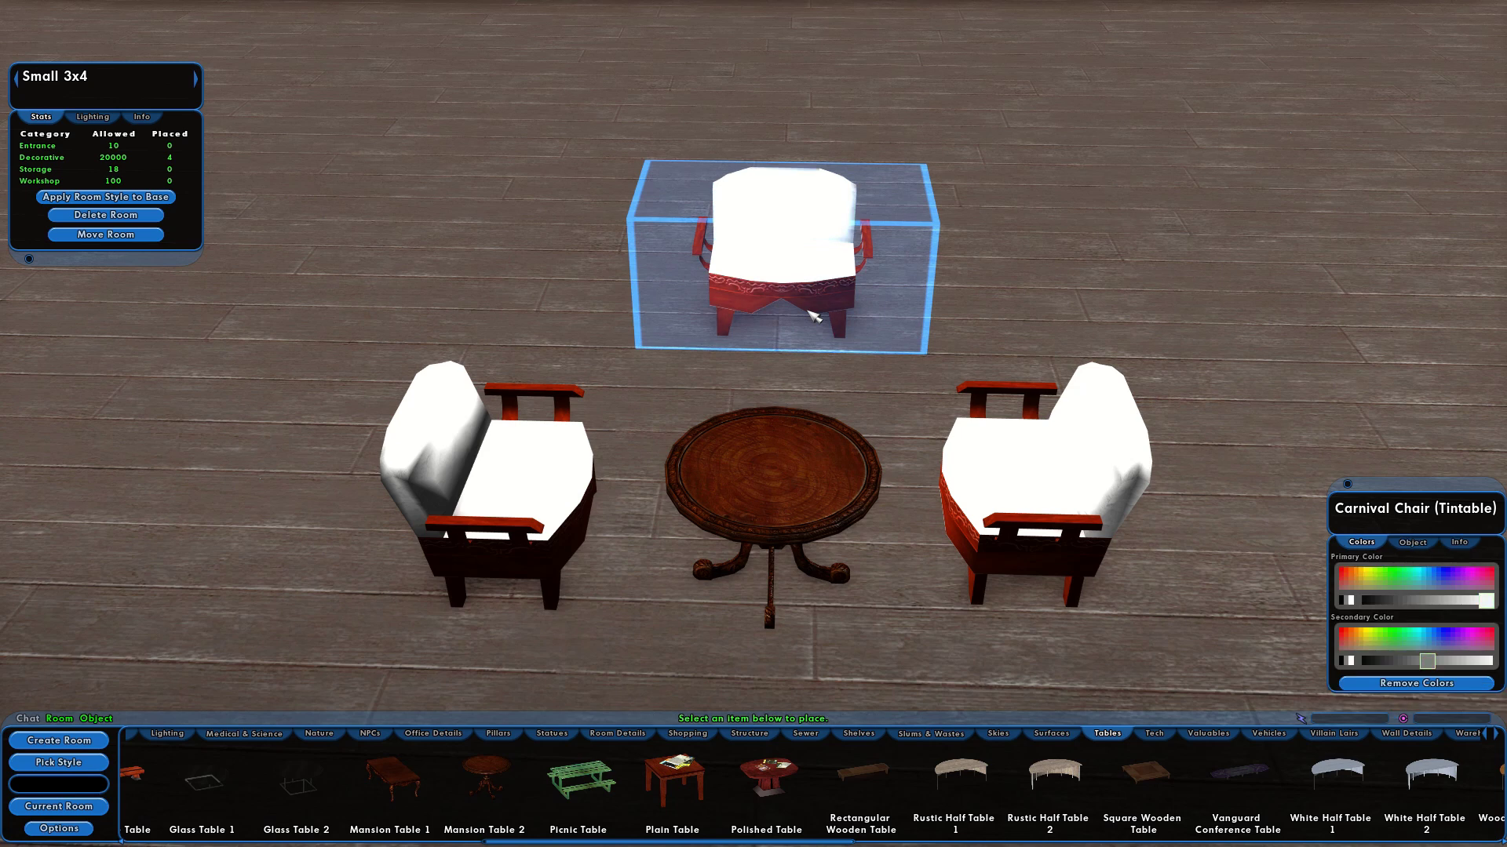
# - With grid snapping off, move the back chair right up behind the table
pyautogui.press('g')
pyautogui.press('g')
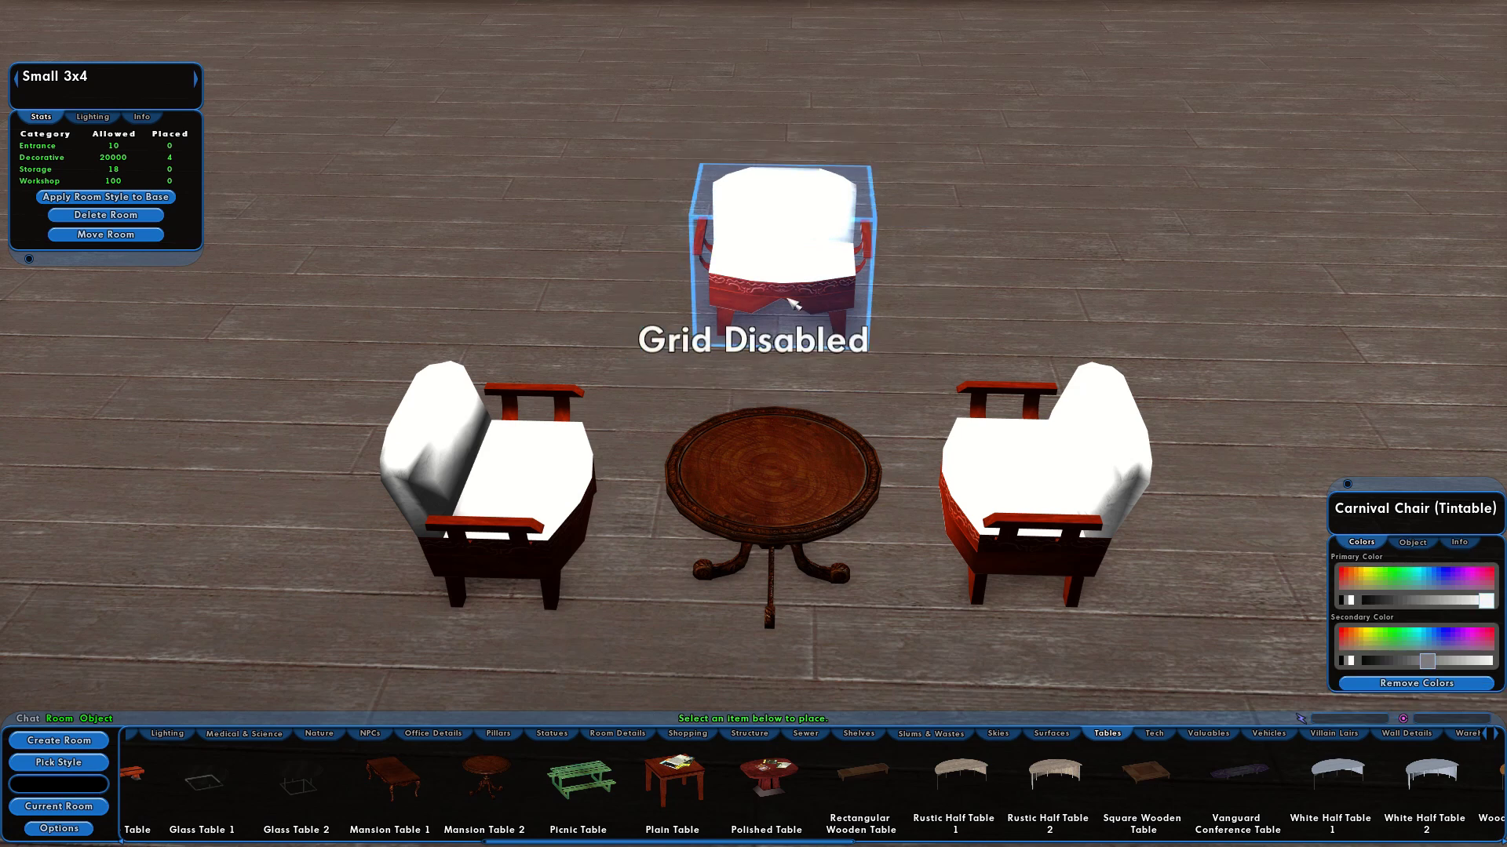
pyautogui.click(791, 303)
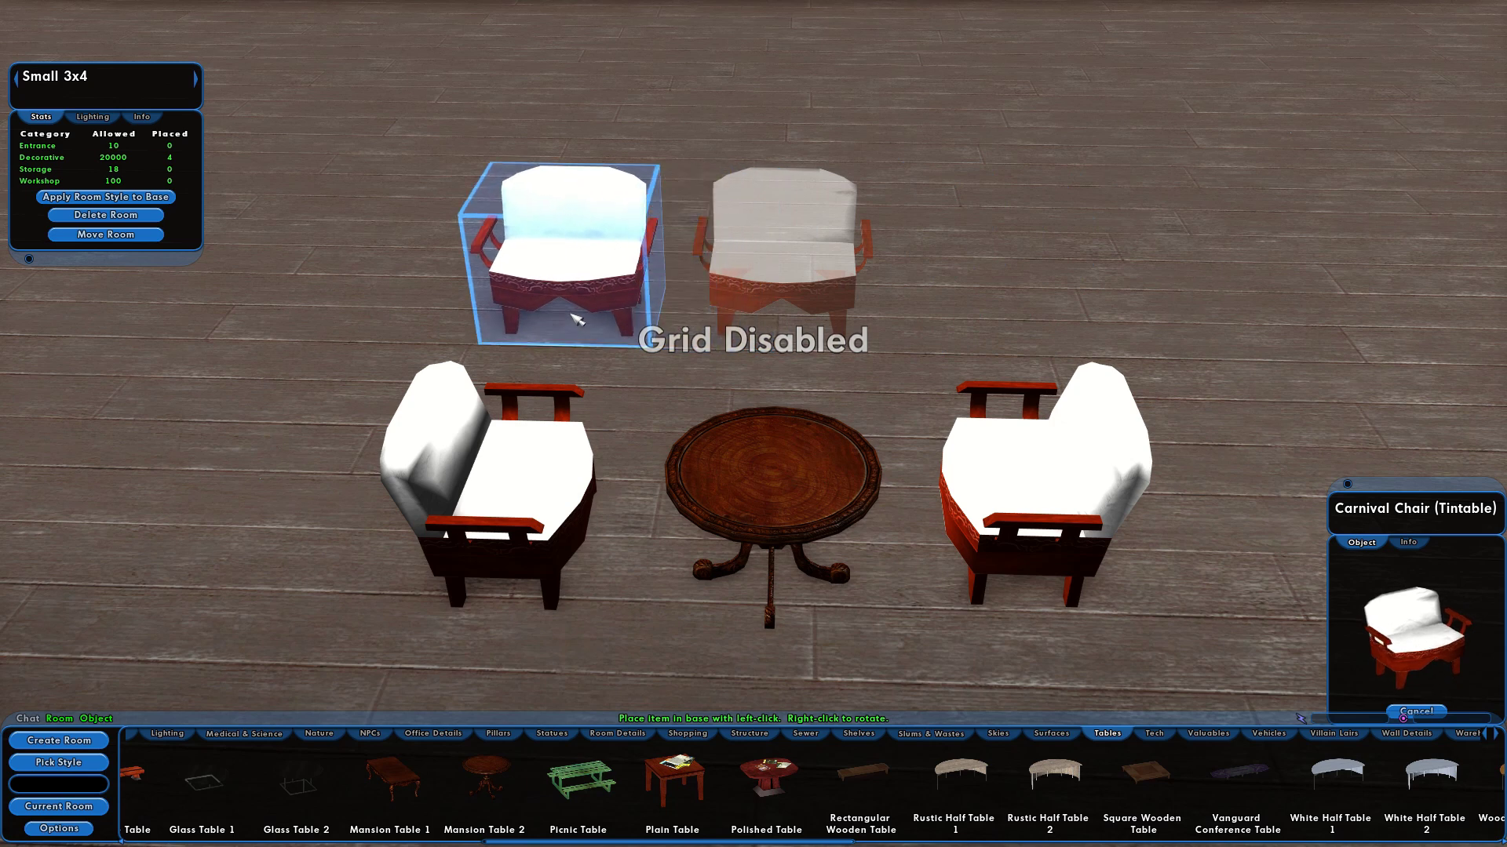
pyautogui.click(791, 324)
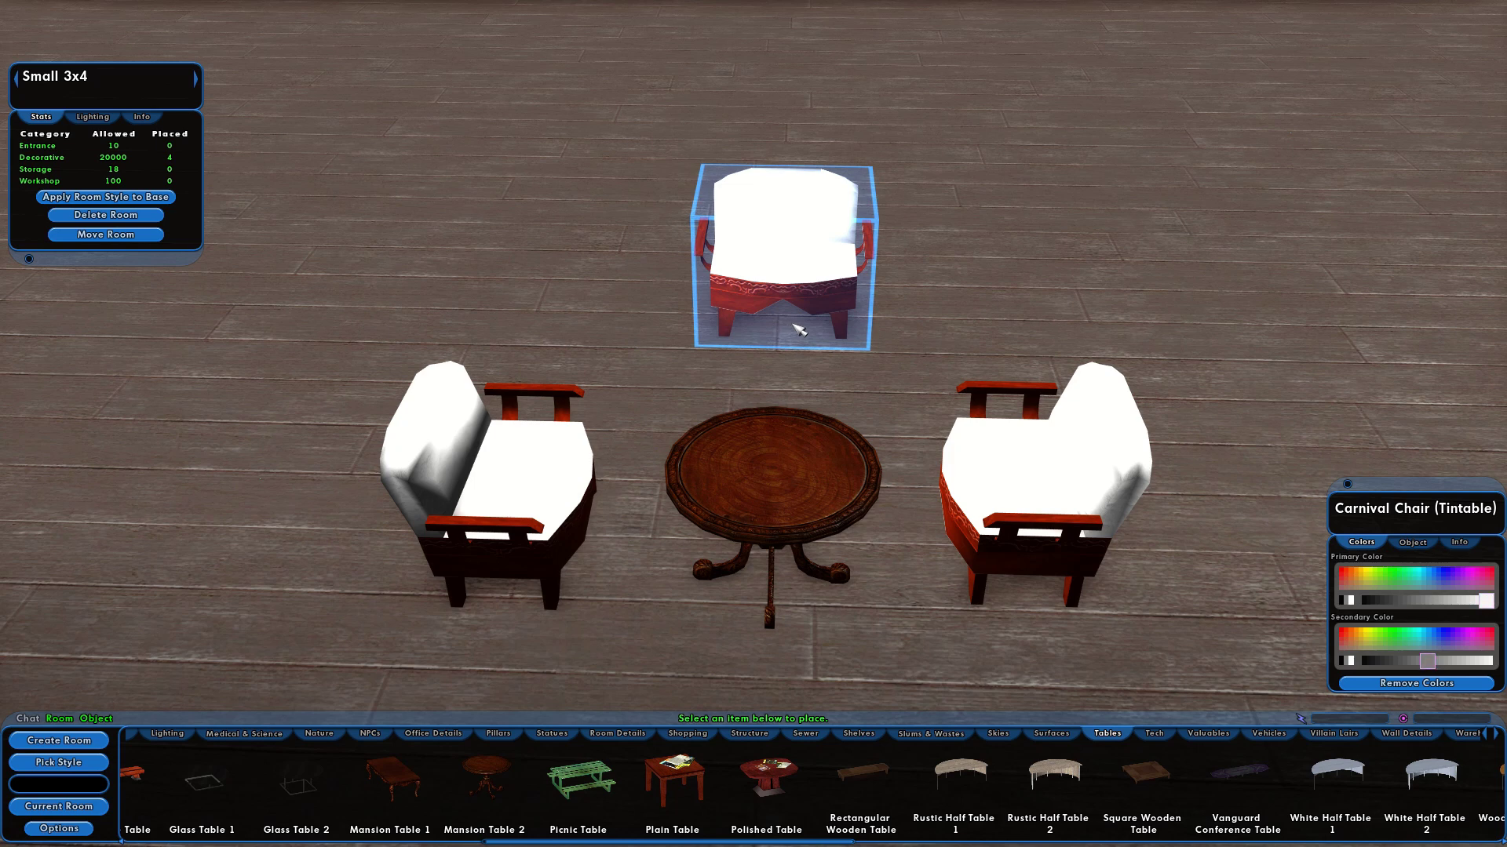
pyautogui.click(813, 275)
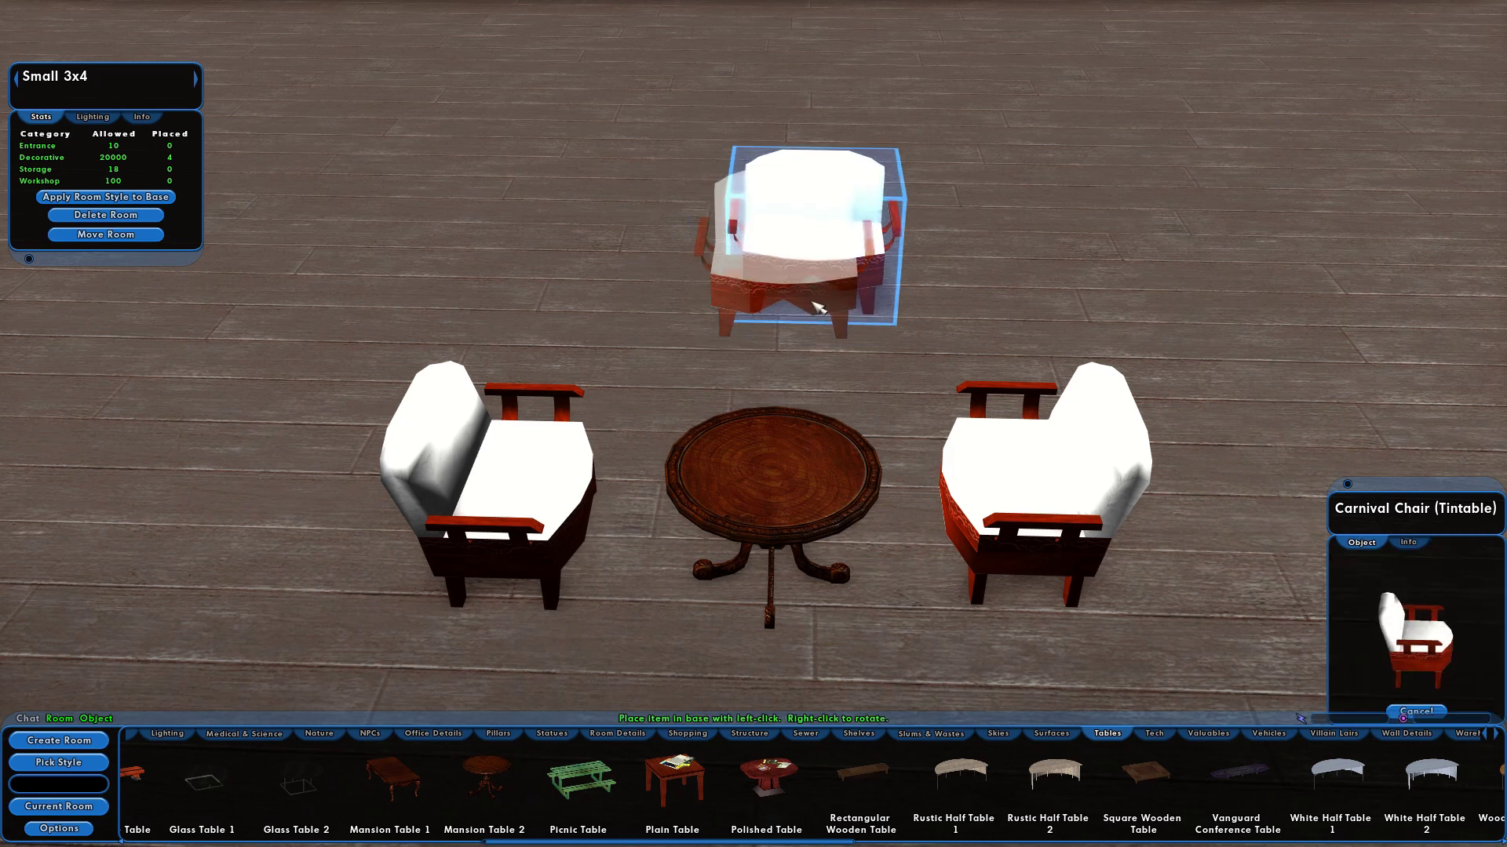
pyautogui.click(820, 405)
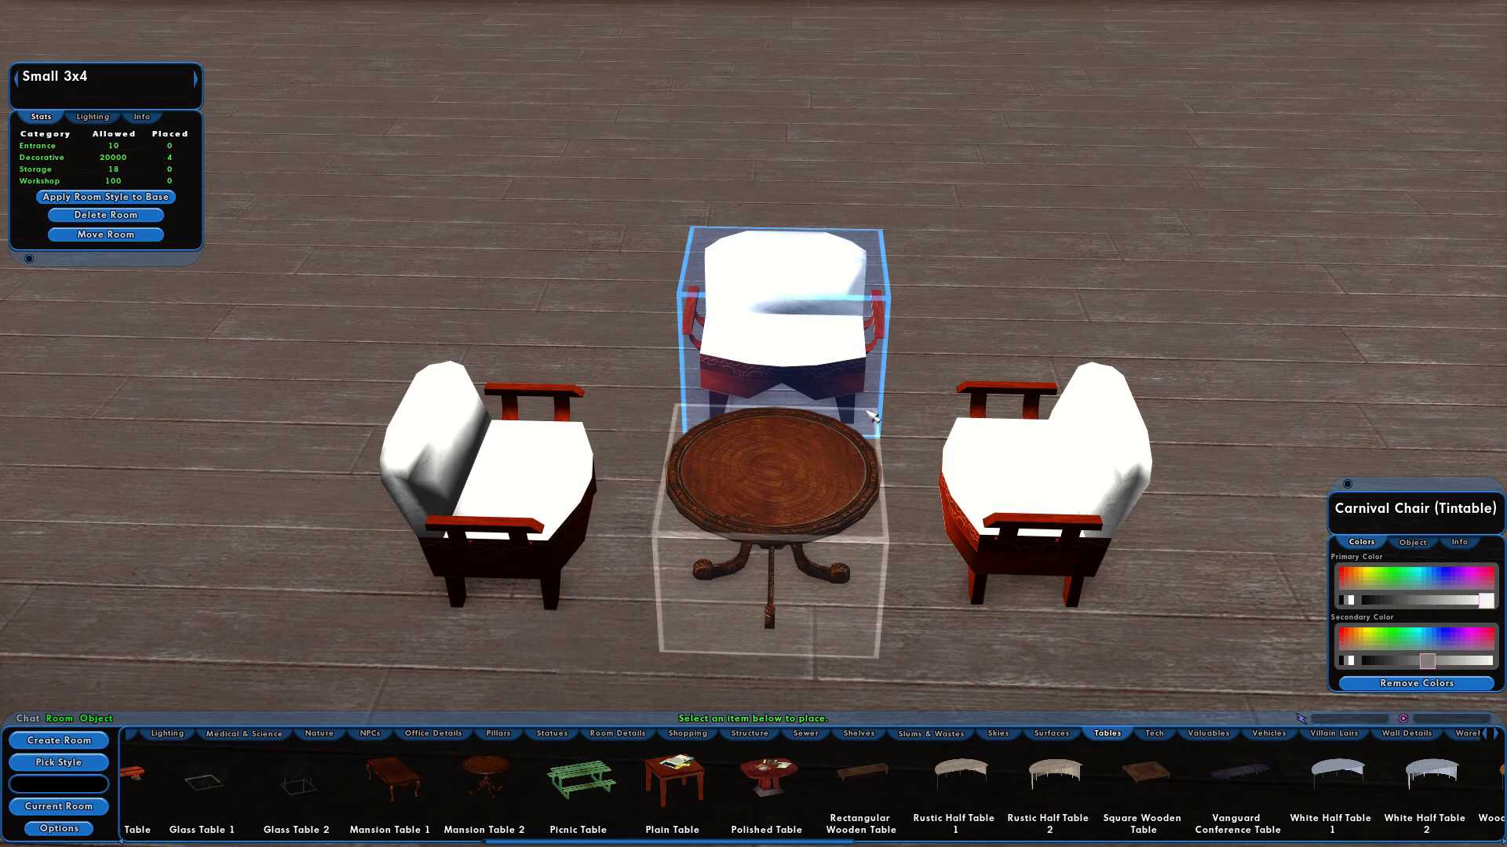
# - On a 1/4 x 1/4 grid, set the right chair nearer the table, select the left chair, and reset the grid to 1 x 1
pyautogui.press('g')
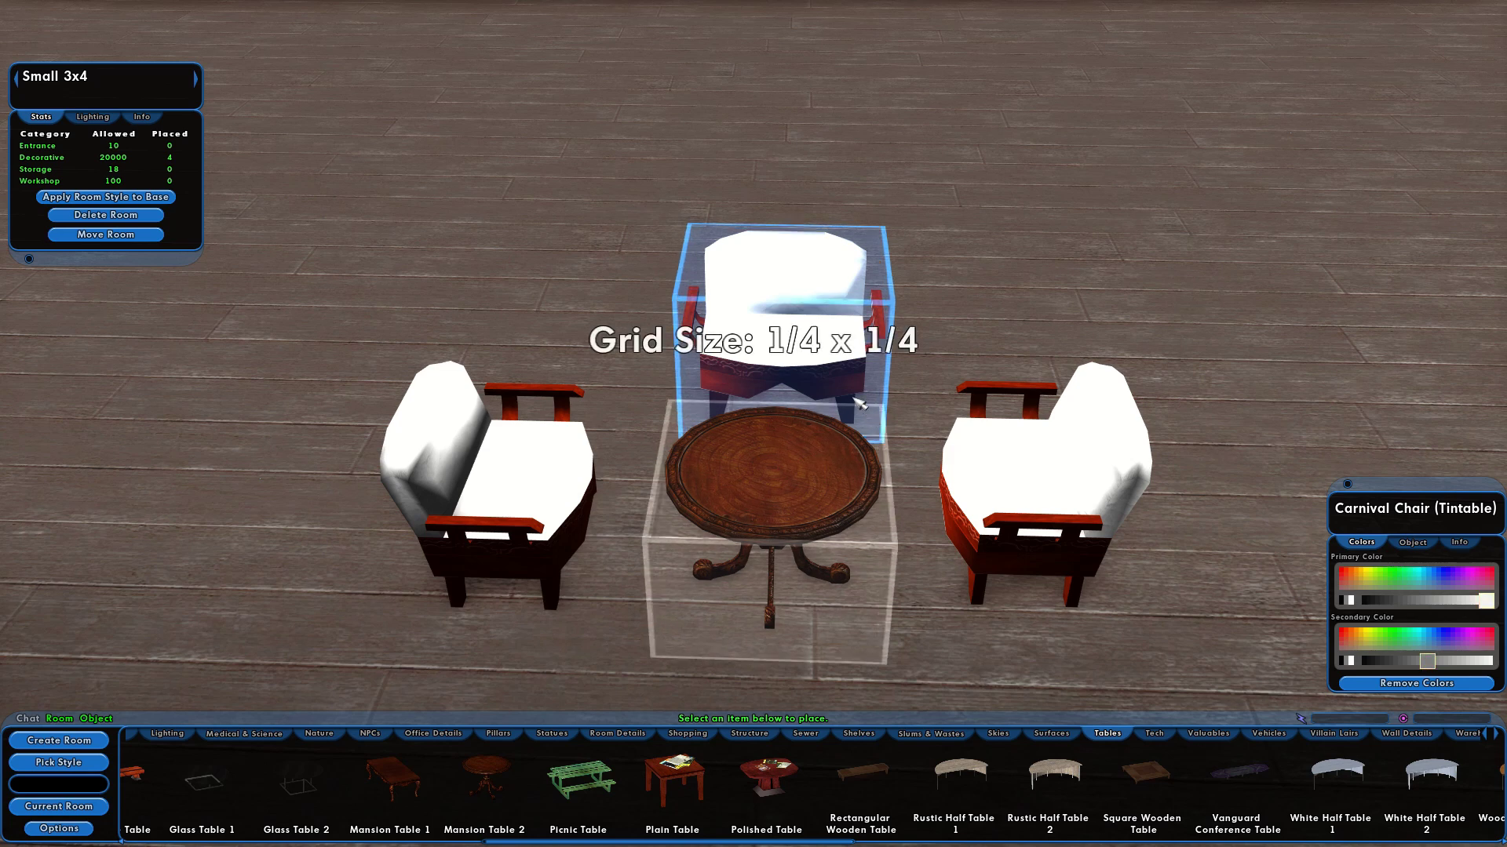
pyautogui.click(1007, 500)
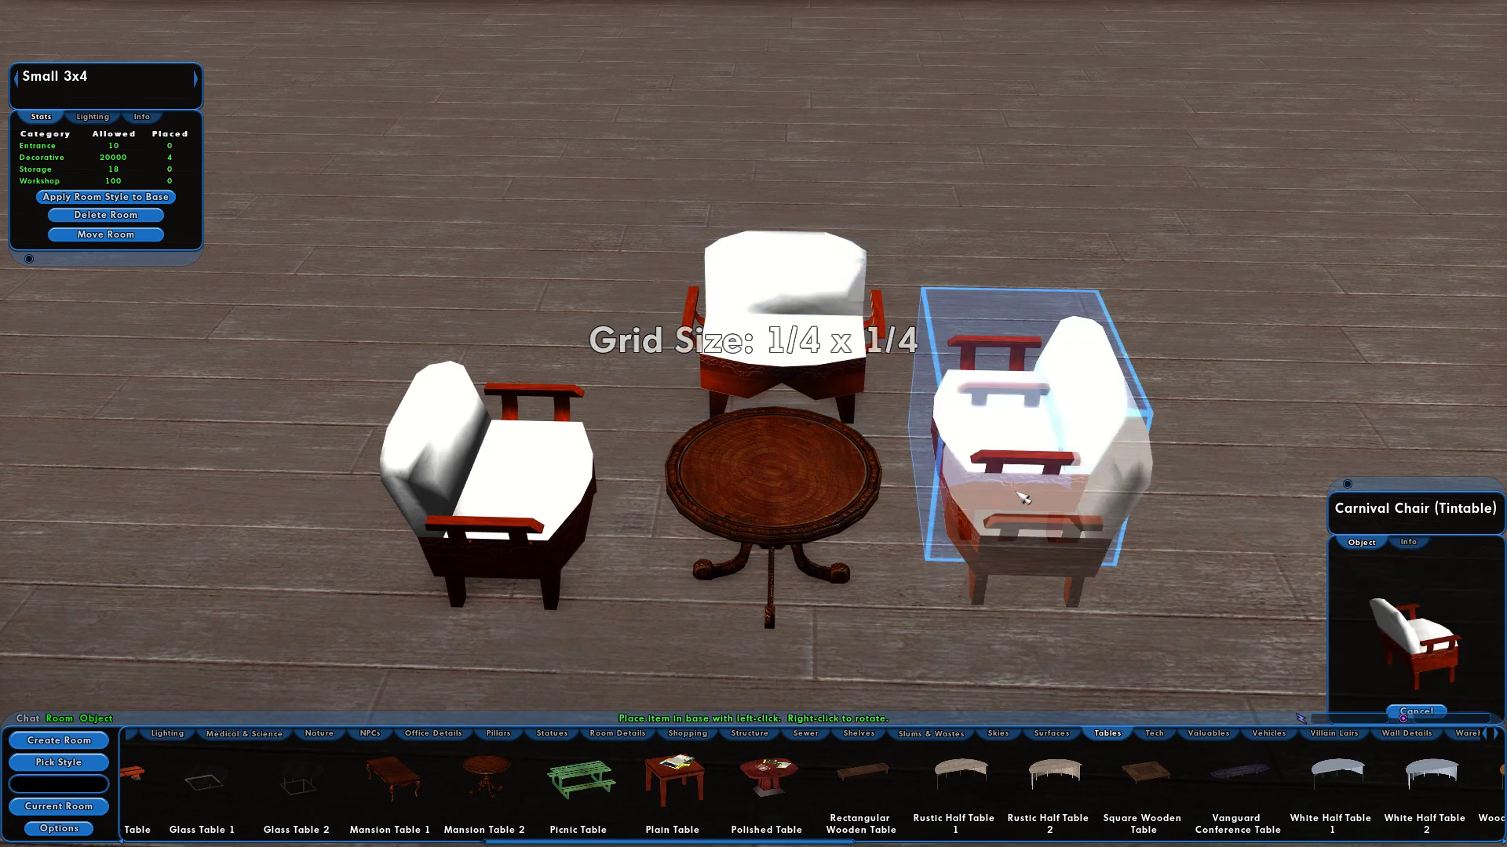
pyautogui.click(1010, 537)
pyautogui.click(572, 505)
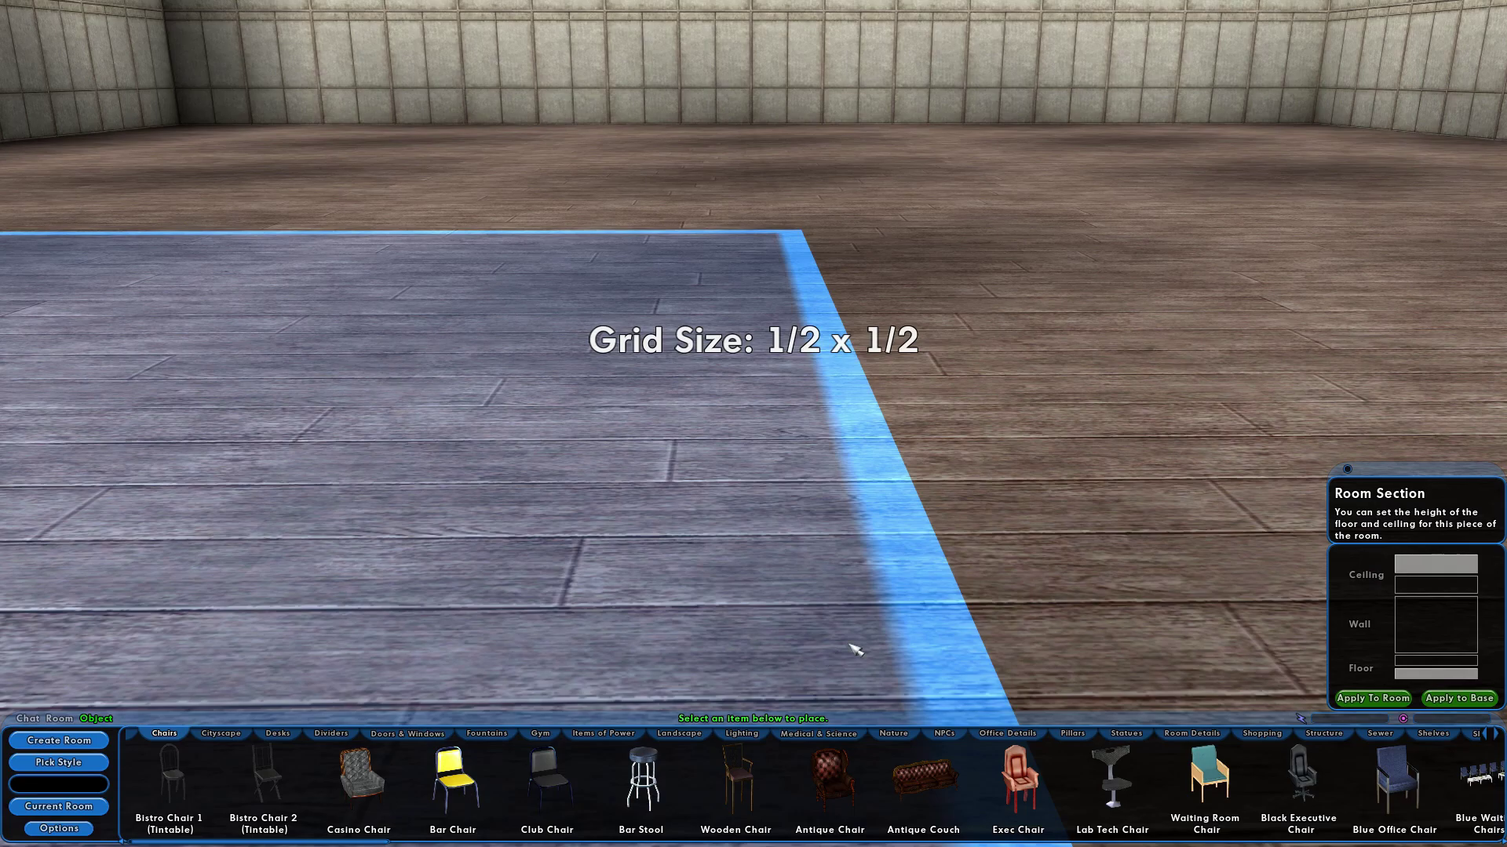
pyautogui.press('g')
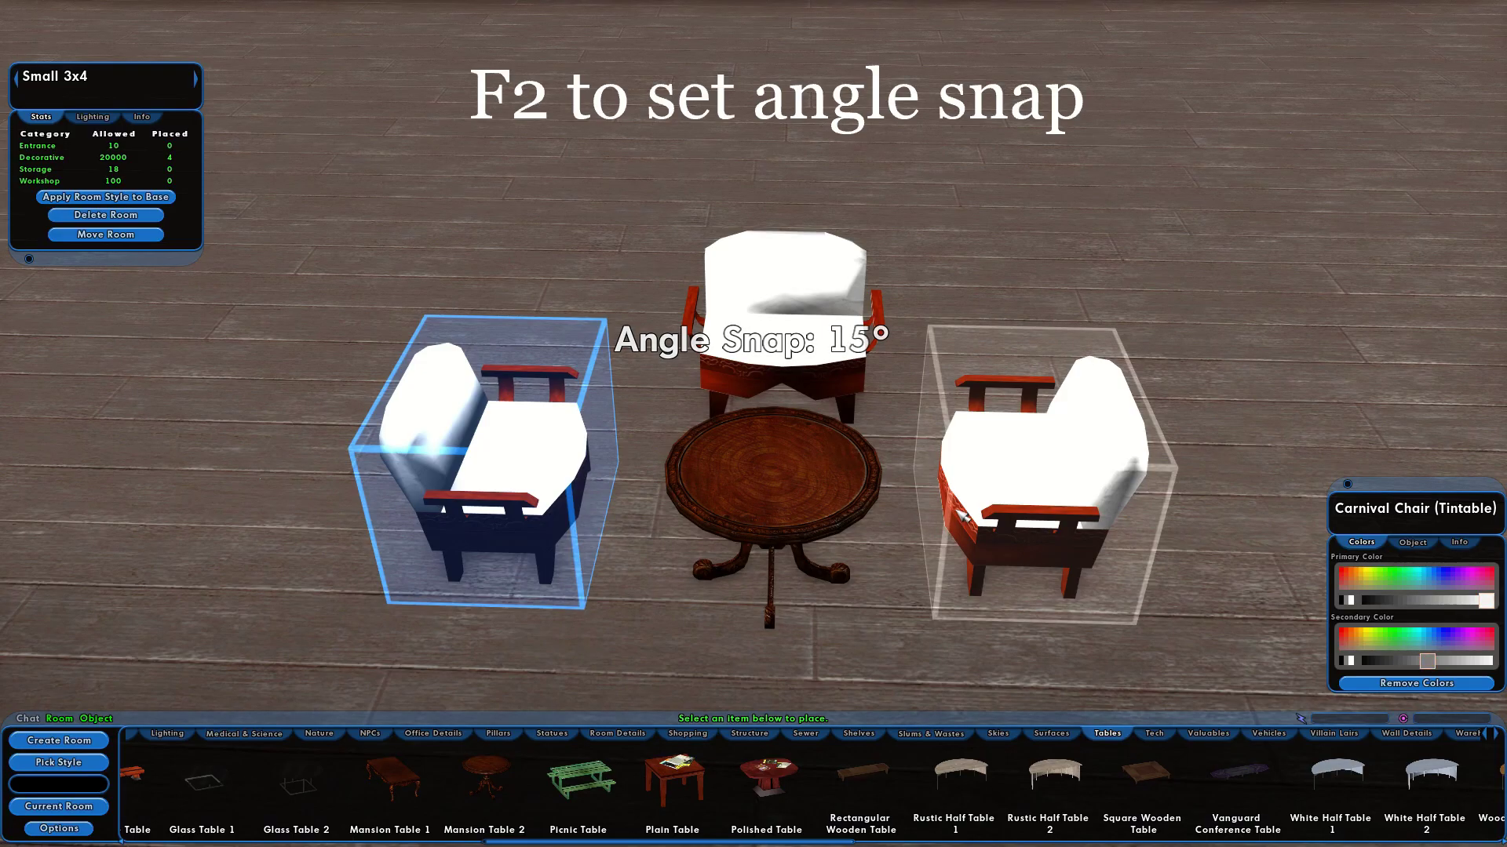
# - Pick up the back chair and rotate it under different angle-snap steps, placing it twice
pyautogui.click(818, 353)
pyautogui.click(818, 353)
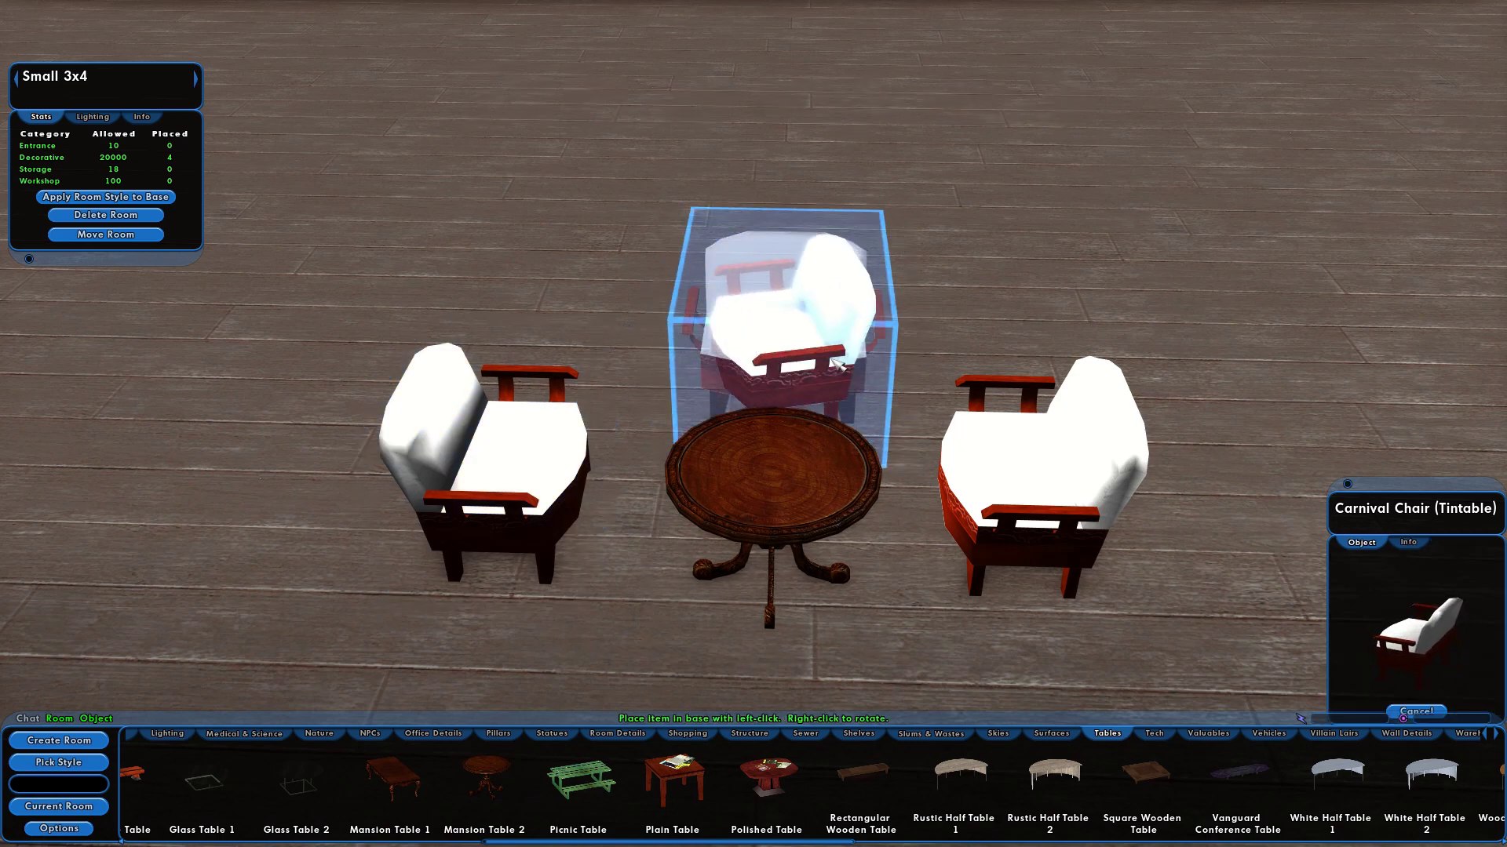
pyautogui.click(820, 350)
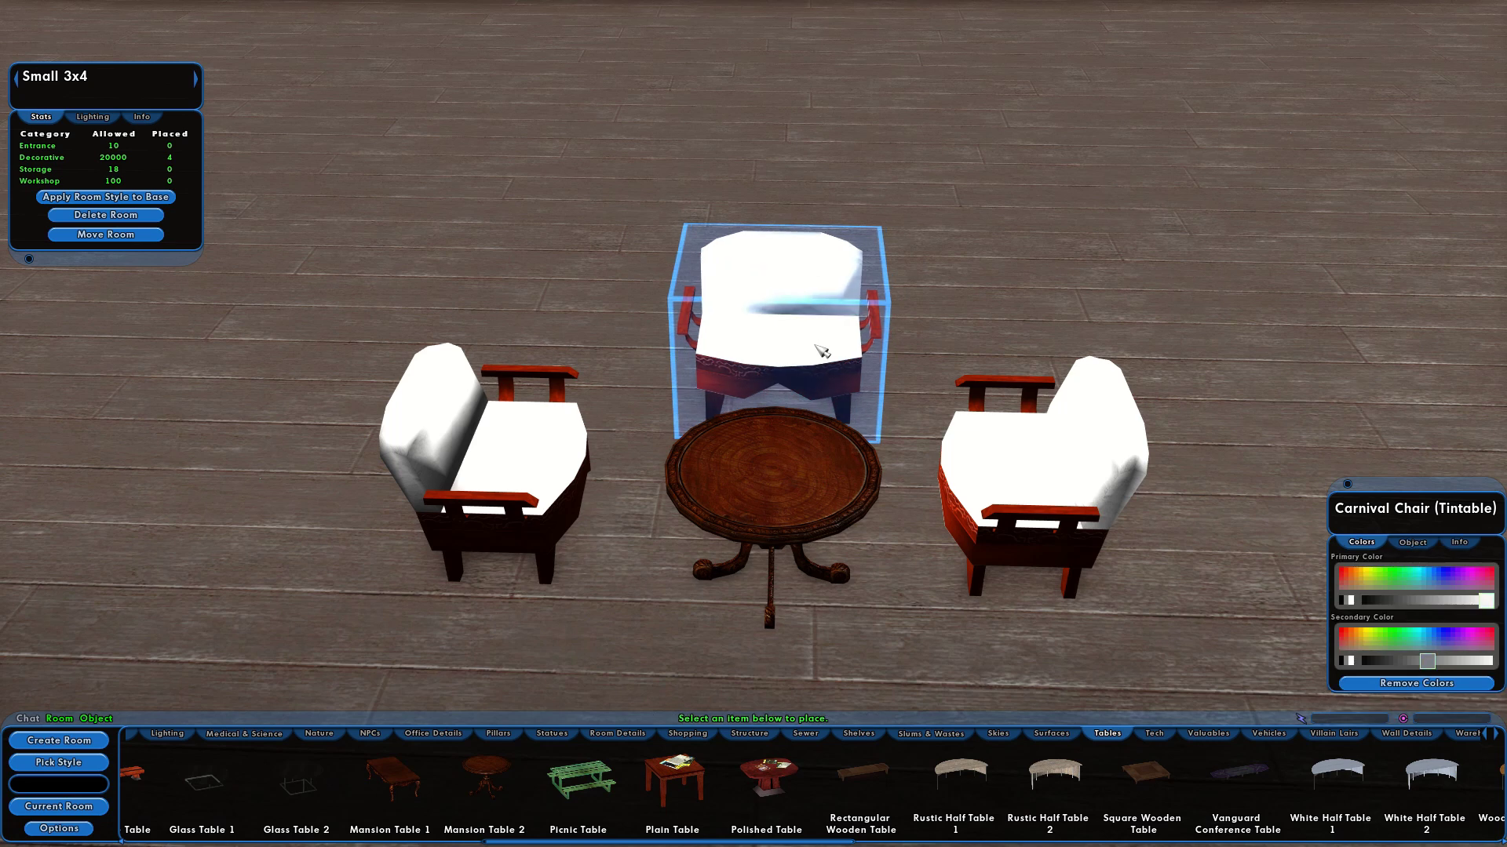
pyautogui.click(811, 345)
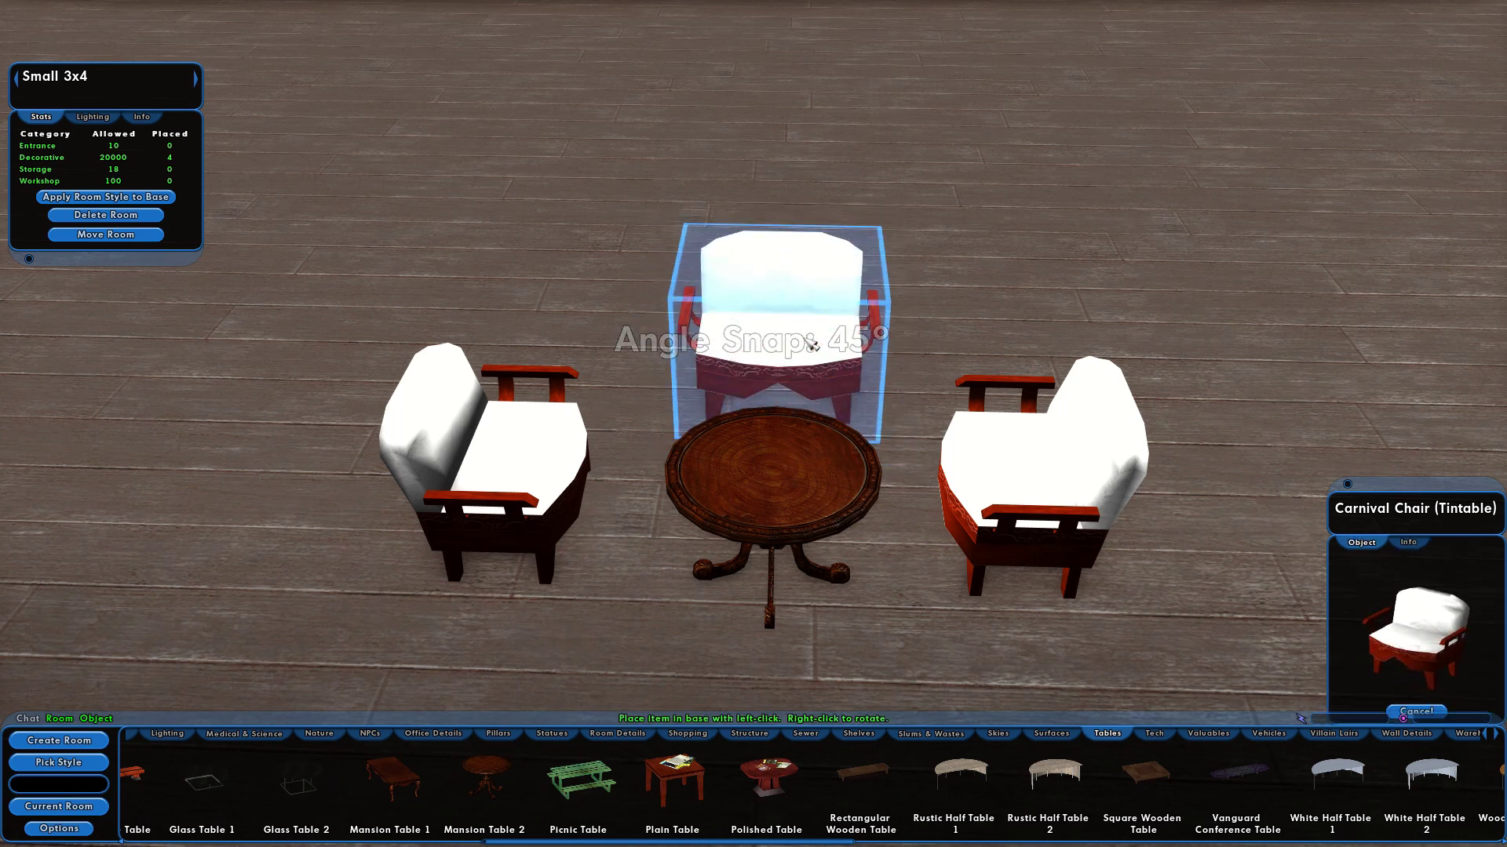
pyautogui.click(819, 350)
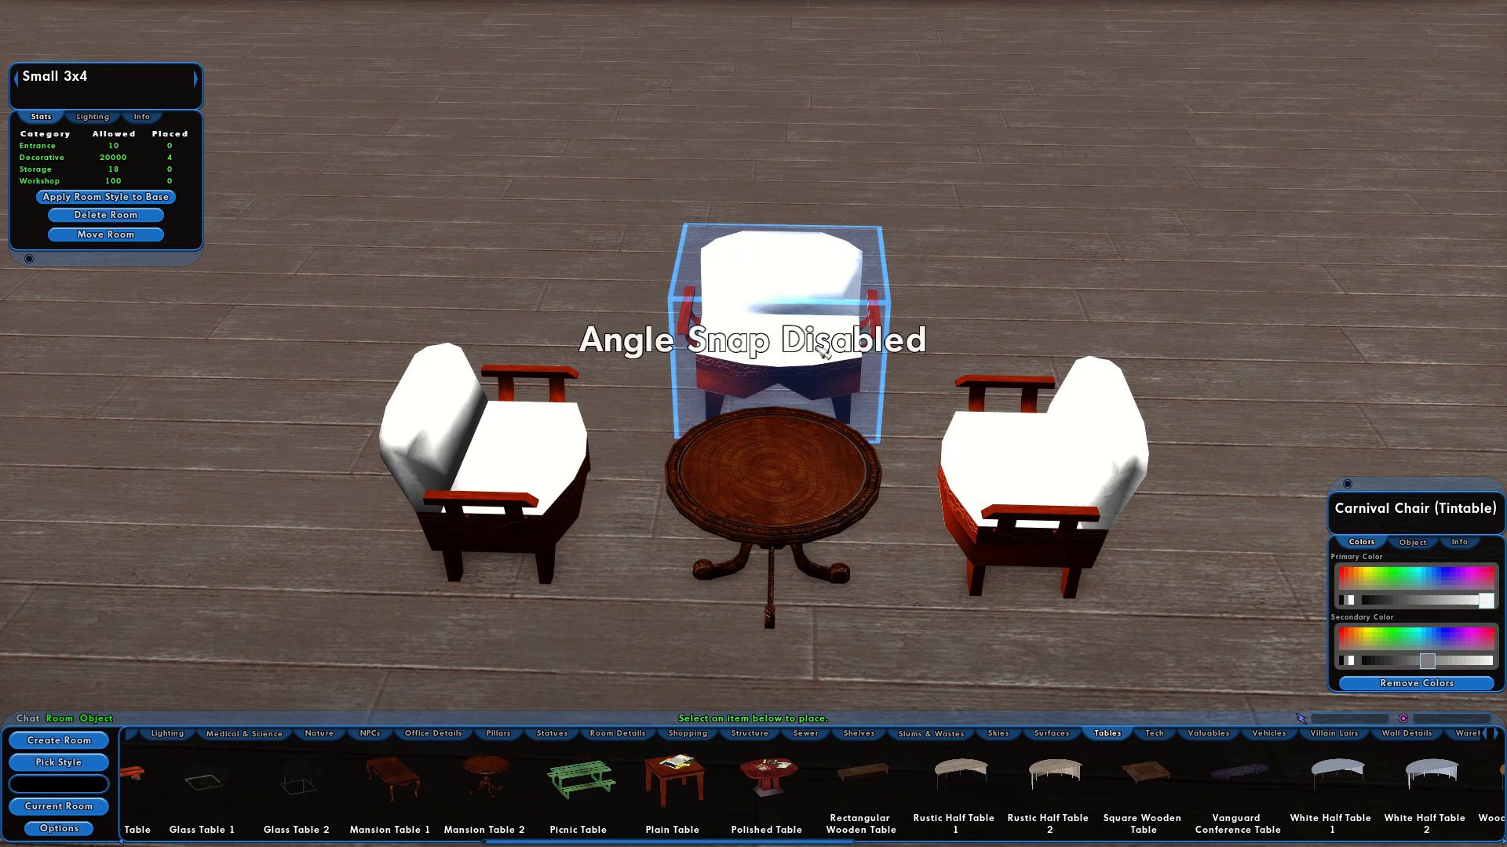
pyautogui.click(820, 356)
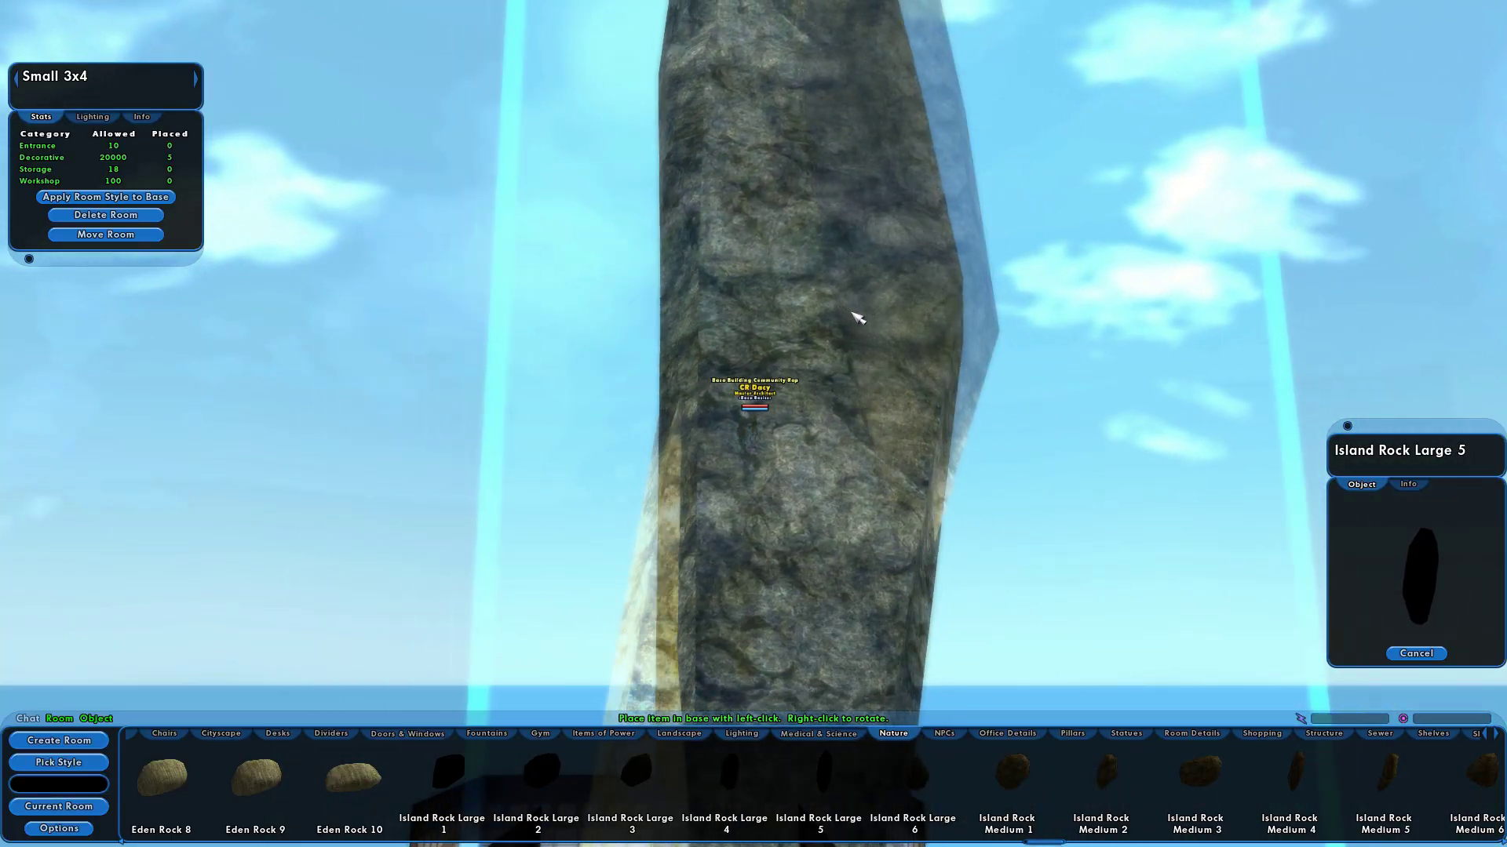
# - Place the Island Rock Large 5, pick up the next item, and rotate the held chair four small steps
pyautogui.click(874, 318)
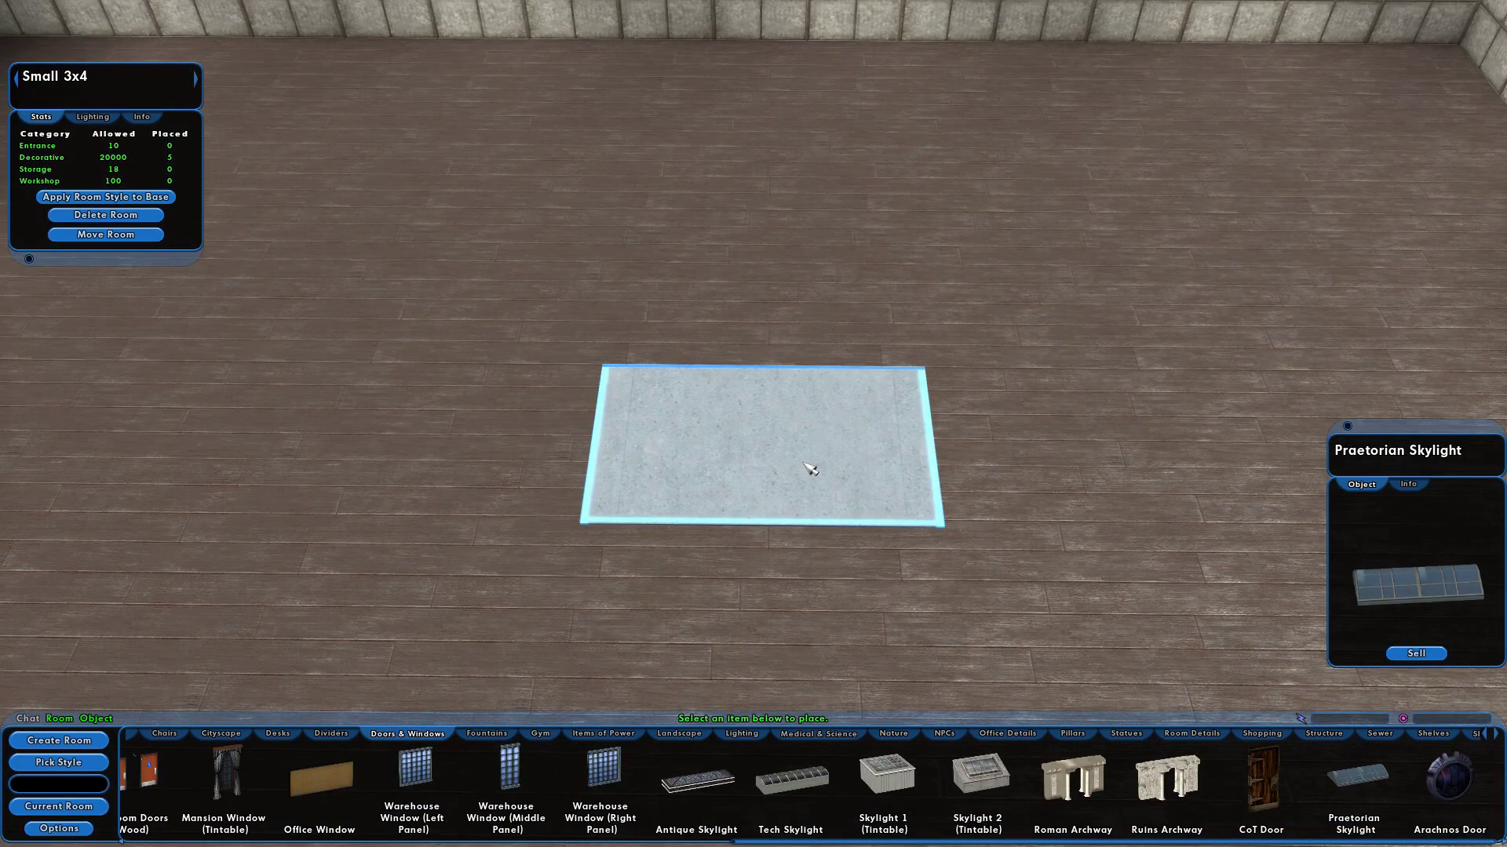
pyautogui.click(811, 469)
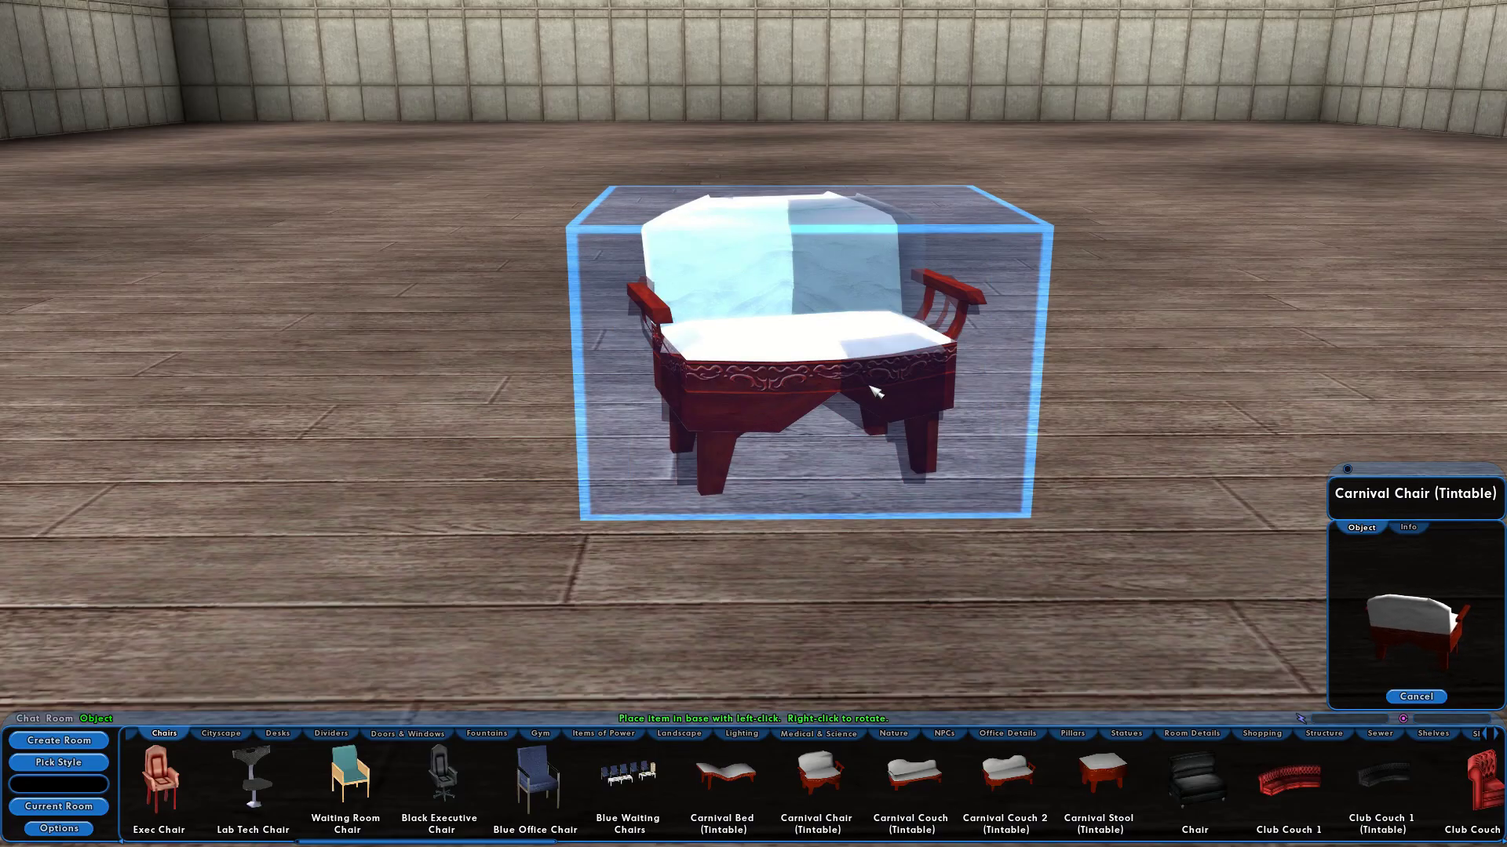
pyautogui.rightClick(875, 390)
pyautogui.rightClick(875, 385)
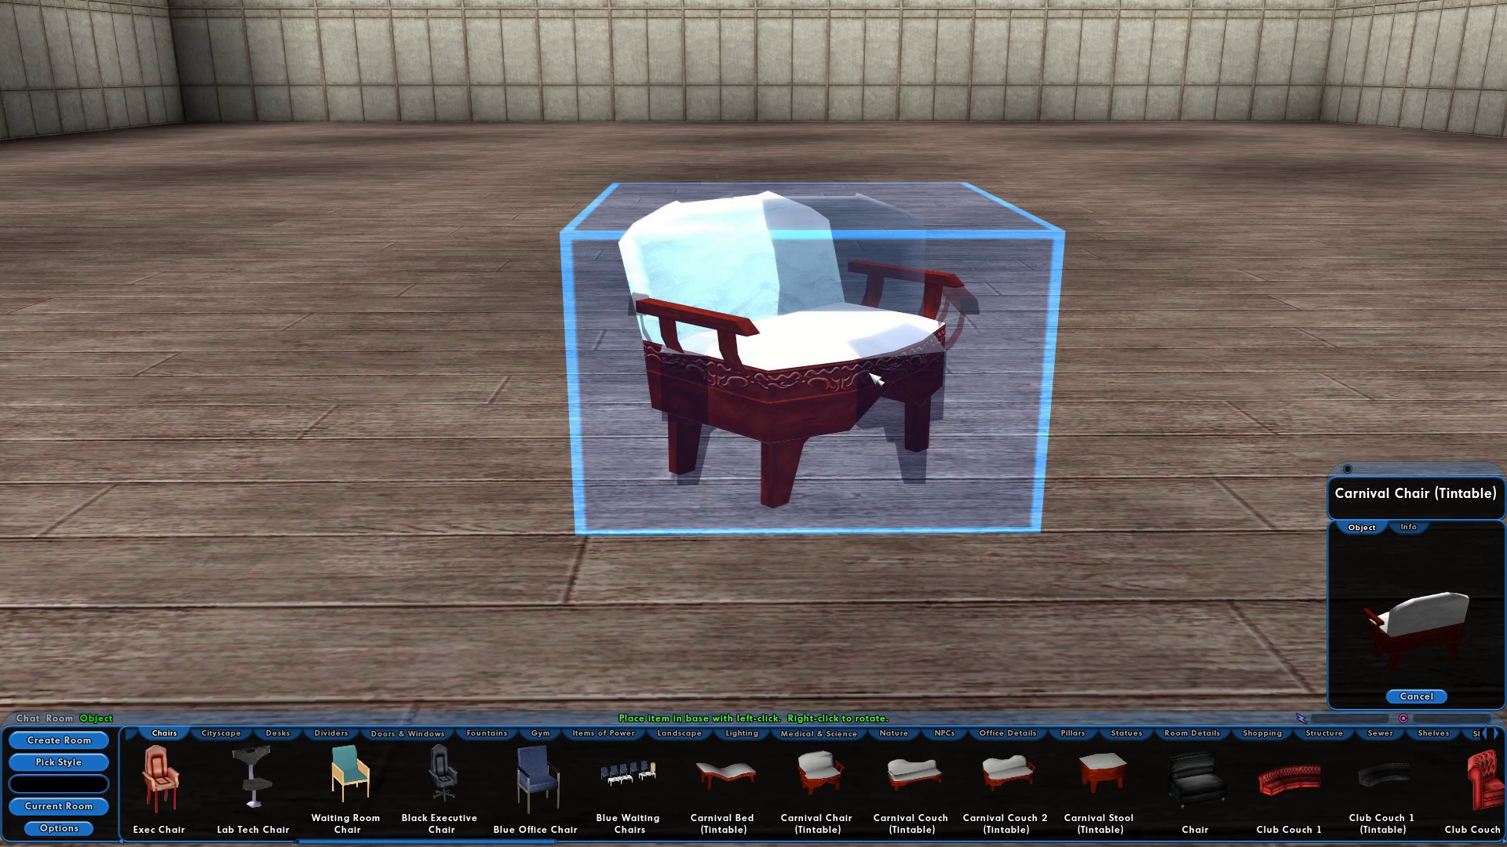
pyautogui.rightClick(871, 374)
pyautogui.rightClick(871, 368)
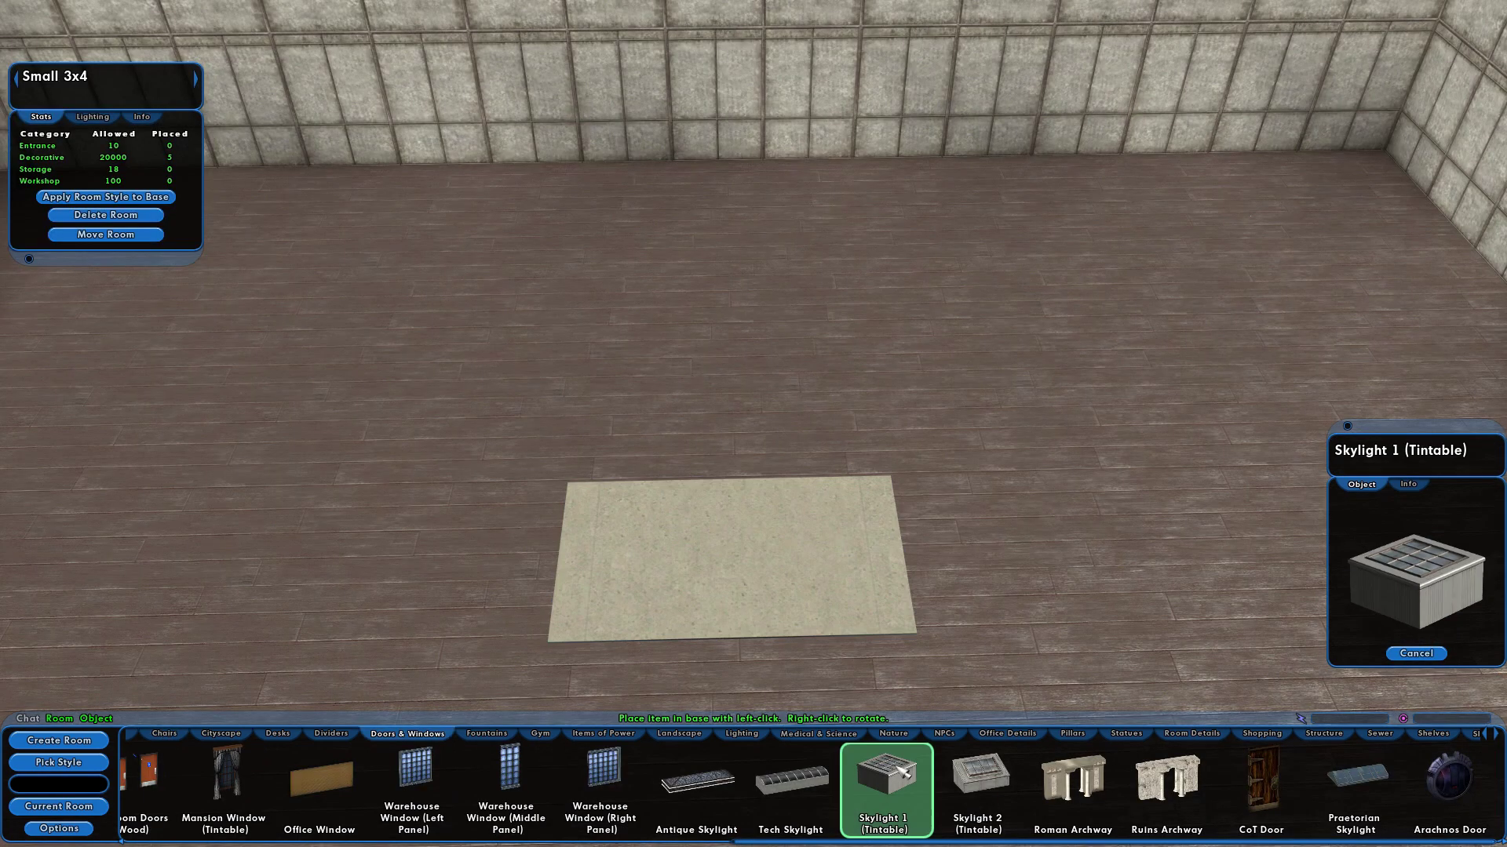
# - Place Skylight 1, drop the extra copy, then place Roman Stairs 16 from the Landscape items
pyautogui.click(736, 489)
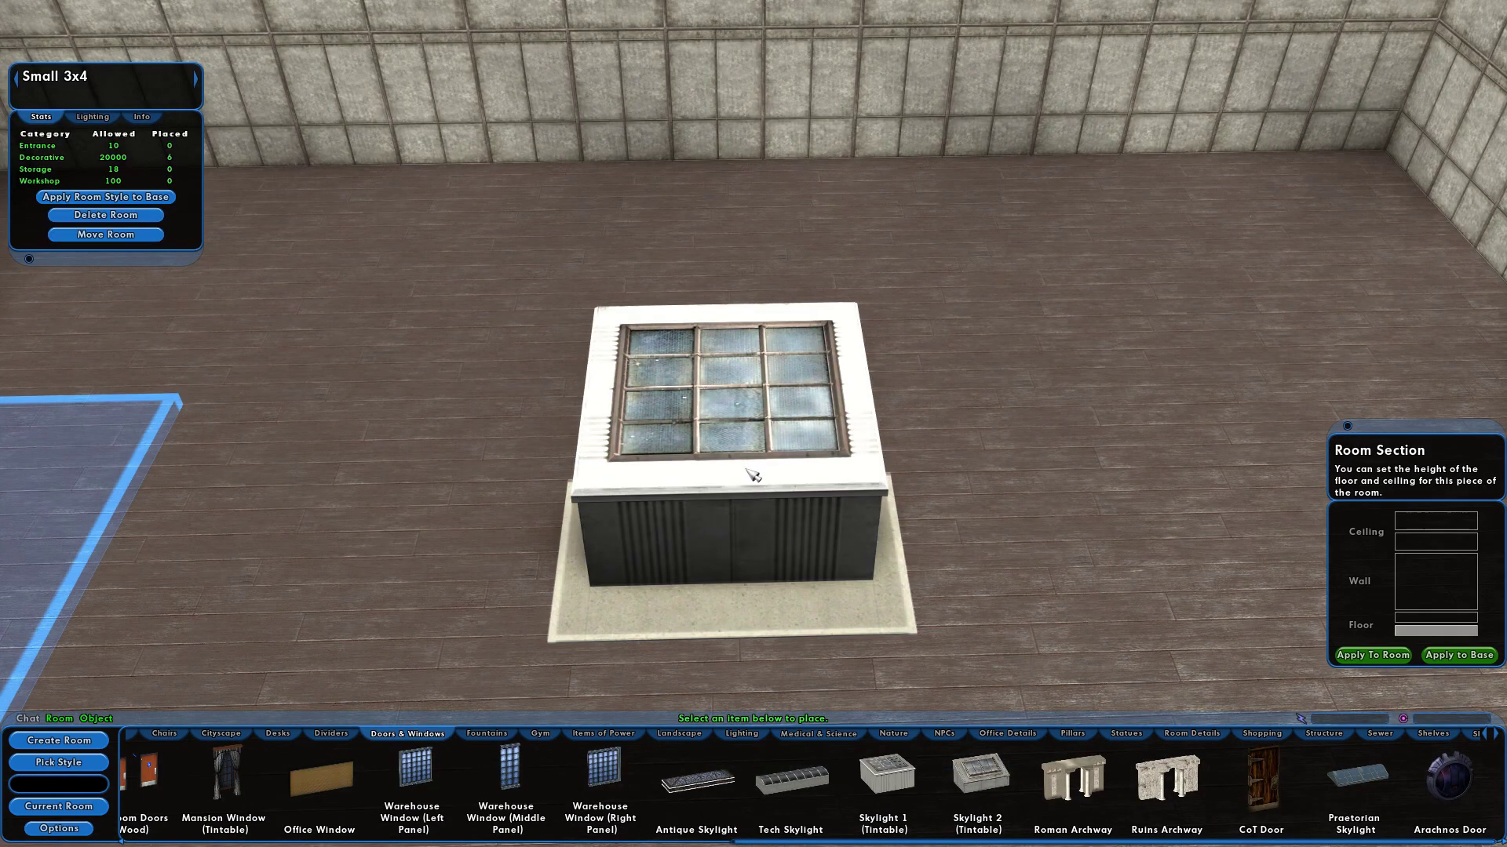
pyautogui.press('Escape')
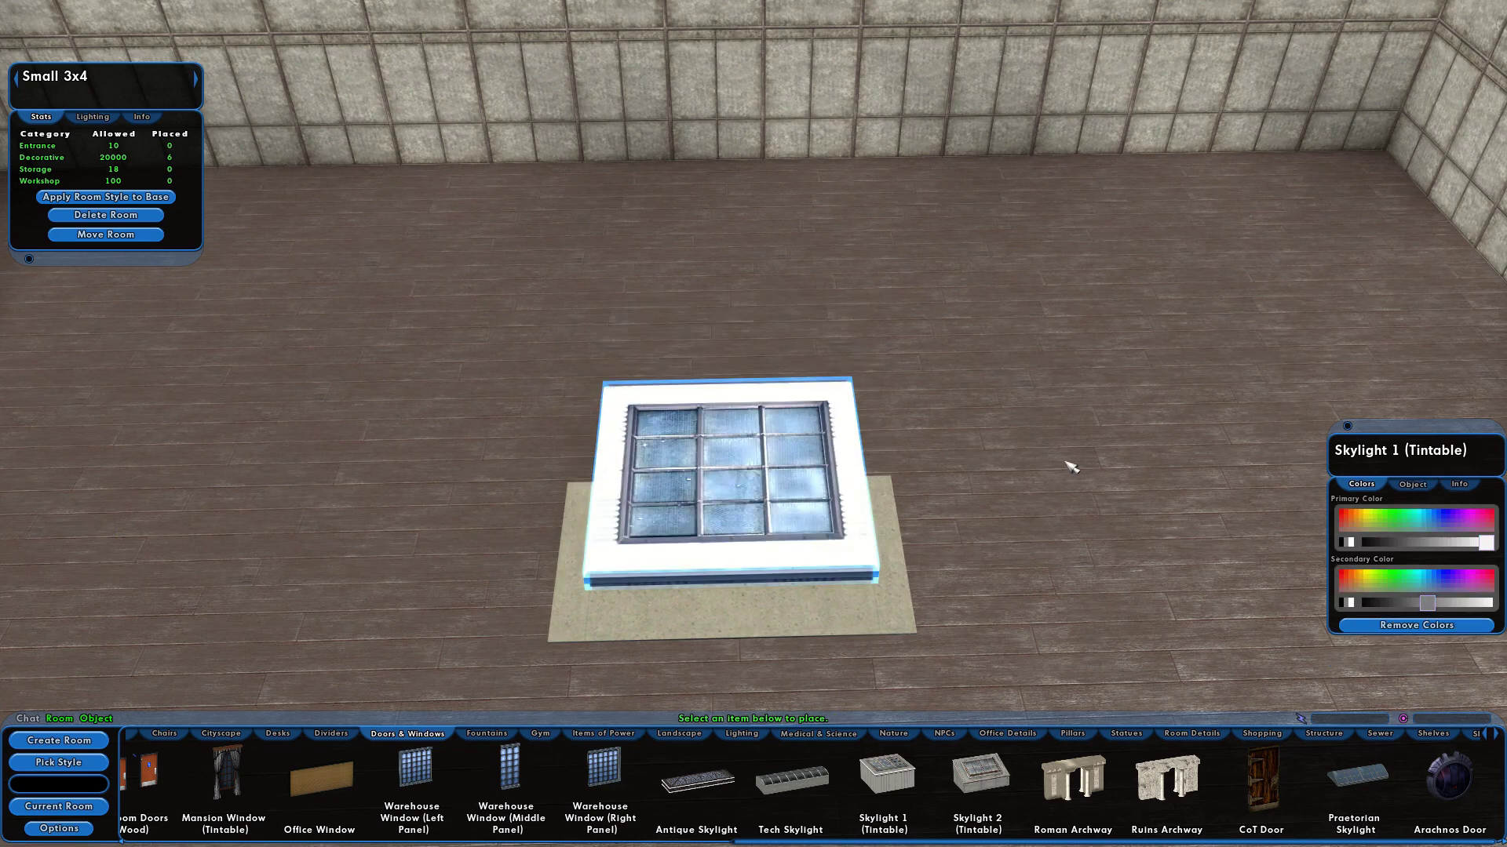
pyautogui.click(680, 734)
pyautogui.click(608, 800)
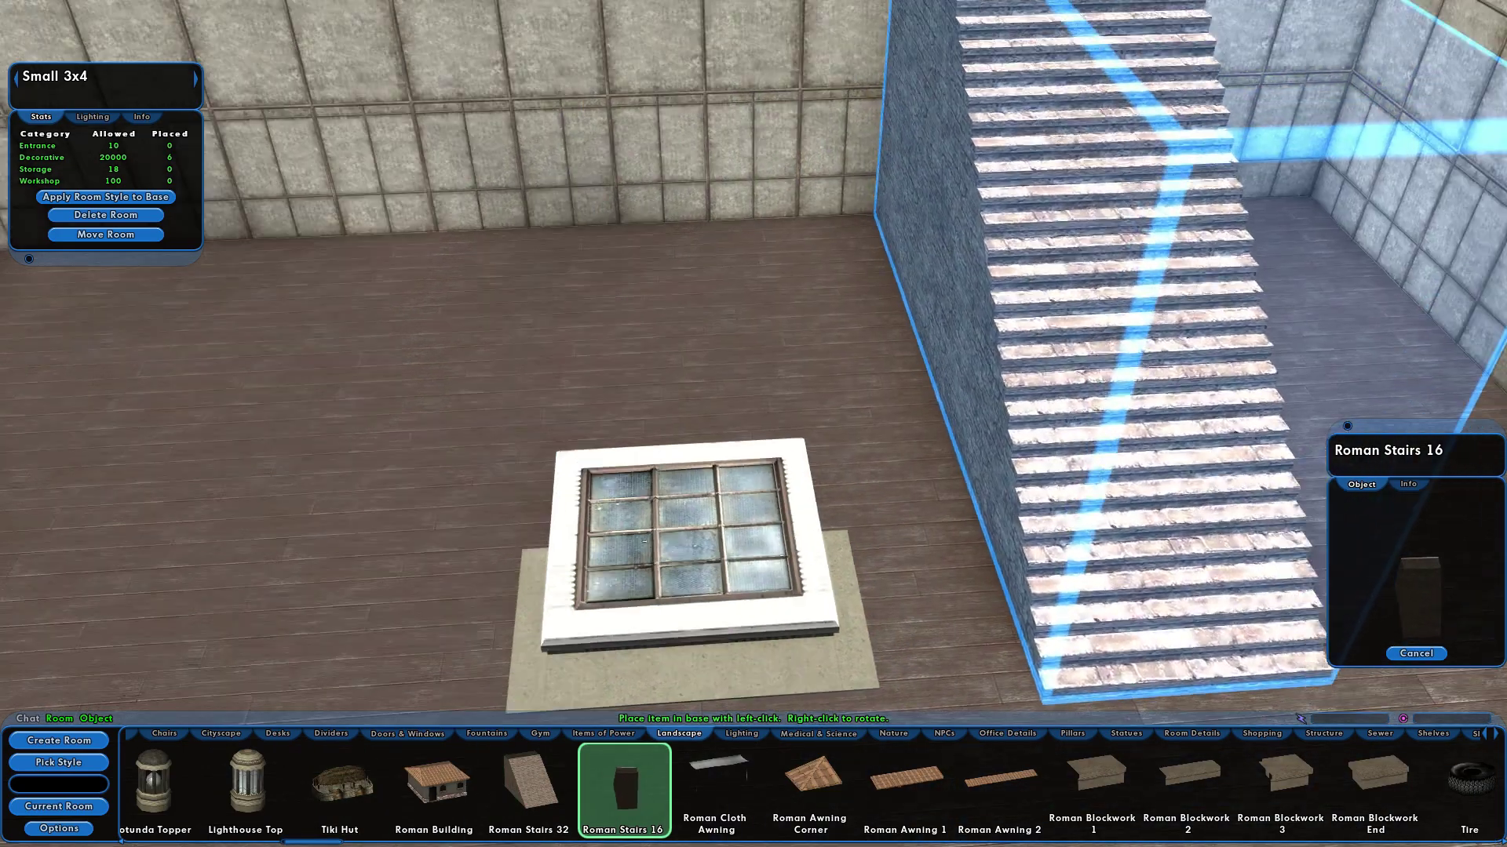
pyautogui.click(645, 542)
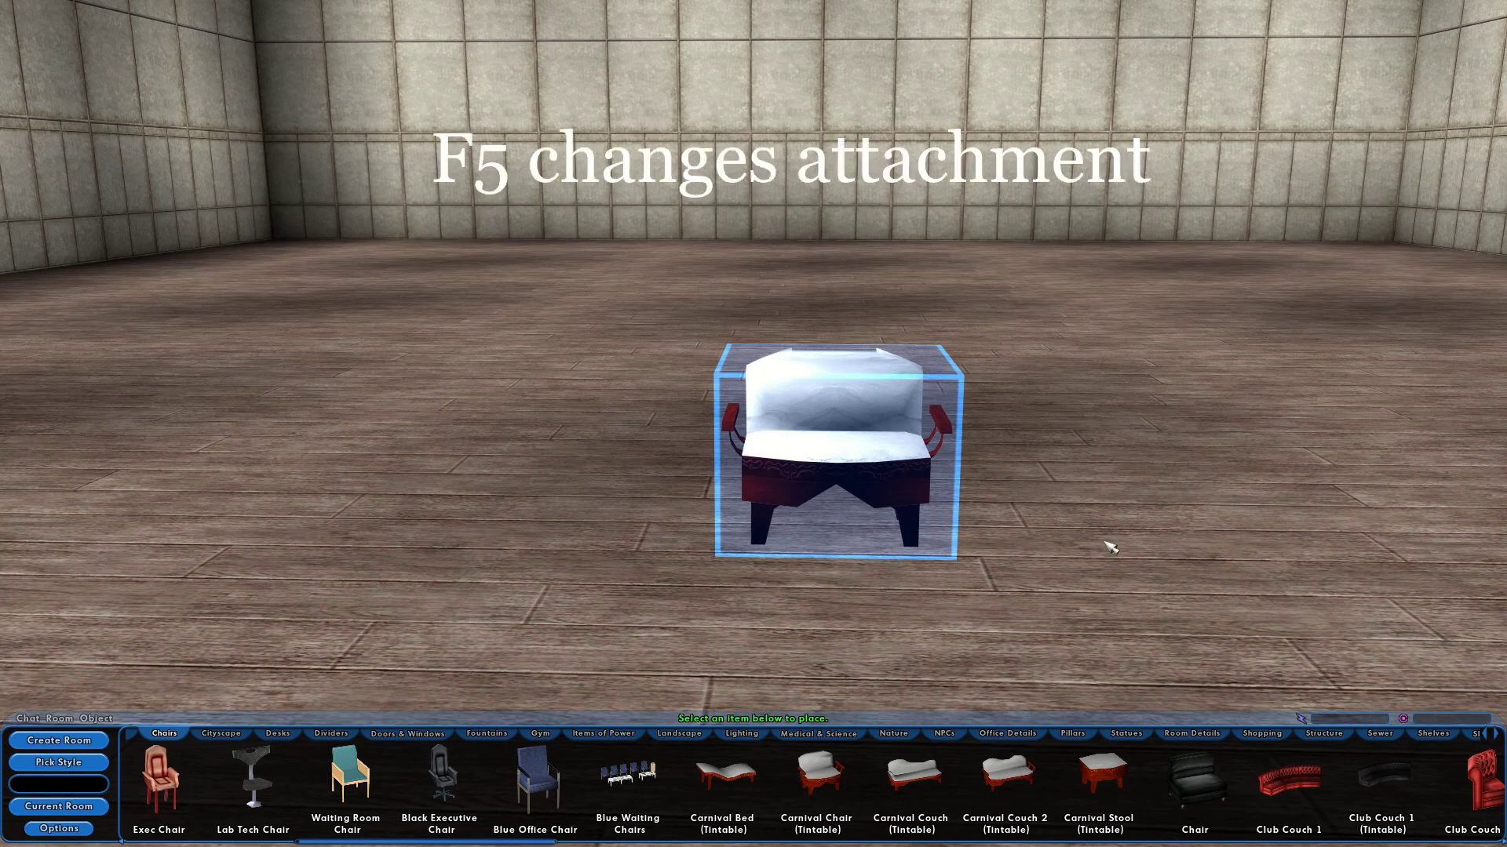
# - Cycle the F5 attachment mode through Wall, Ceiling and Surface, then fix the Carnival Chair onto the ceiling
pyautogui.press('F5')
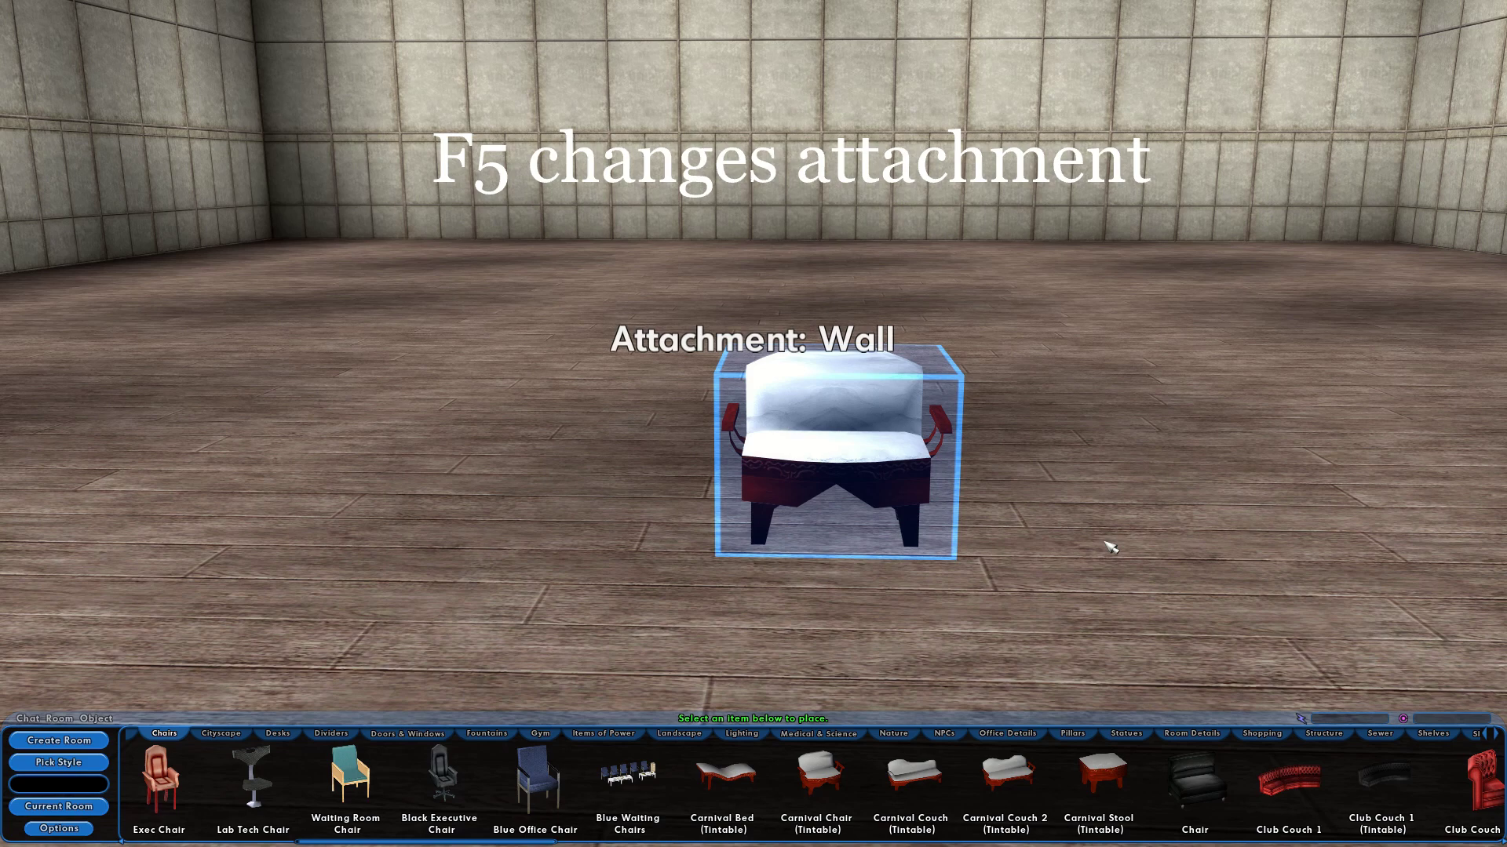
pyautogui.press('F5')
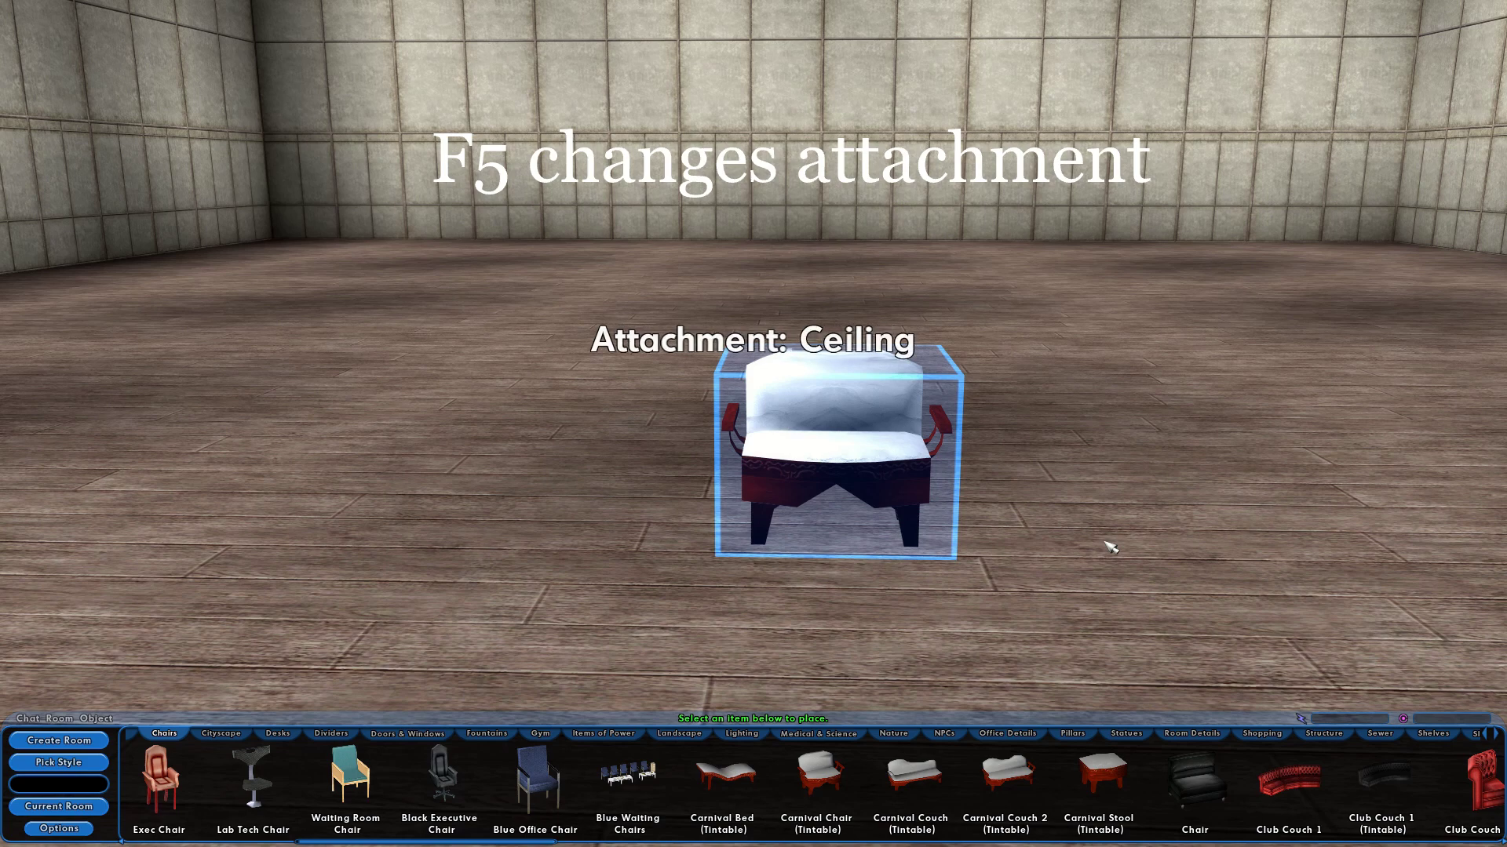
pyautogui.press('F5')
pyautogui.press('F5')
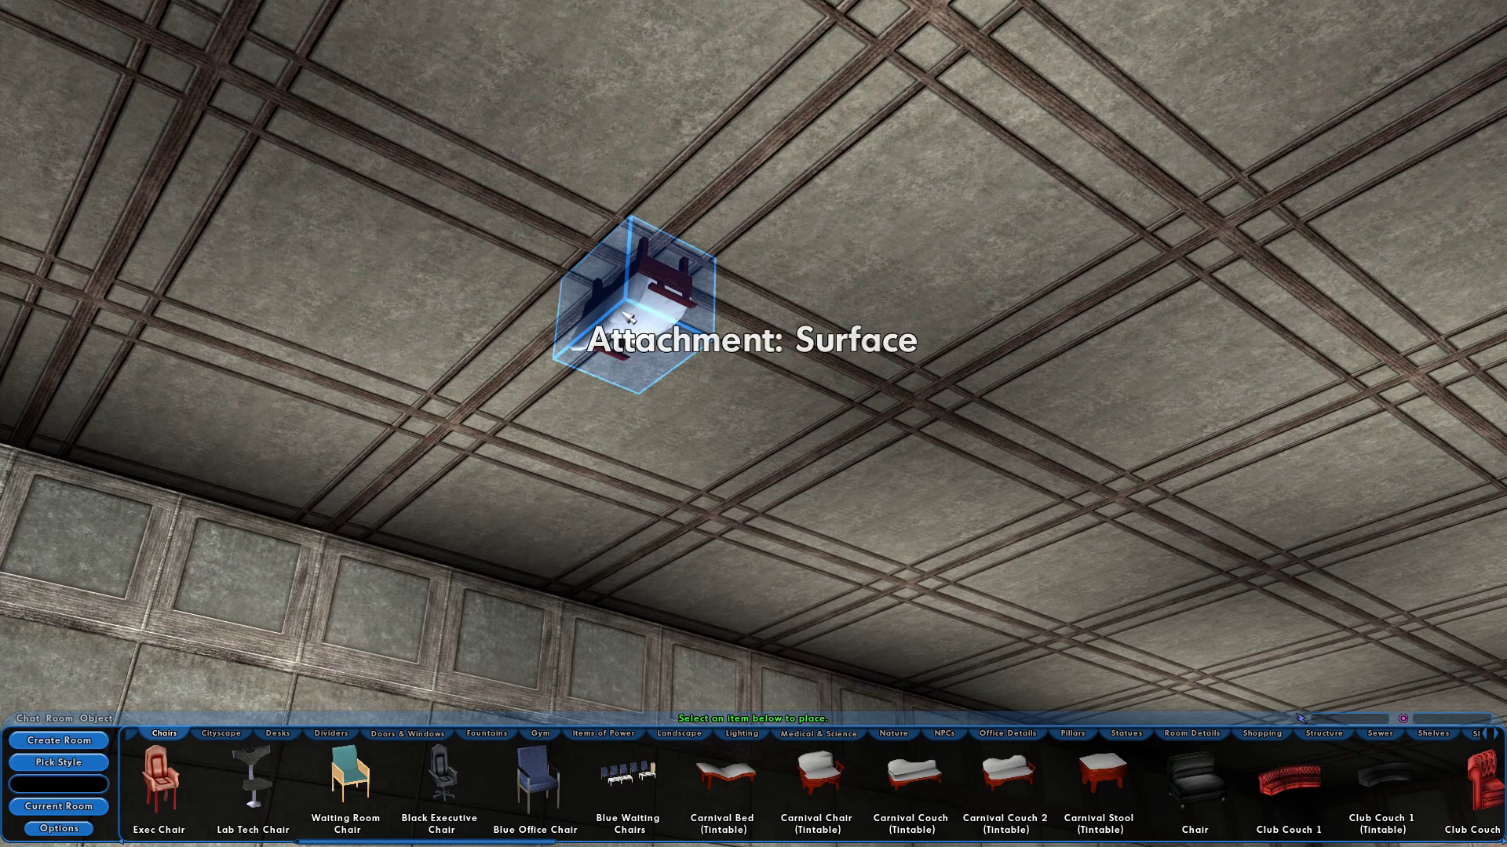
pyautogui.press('pagedown')
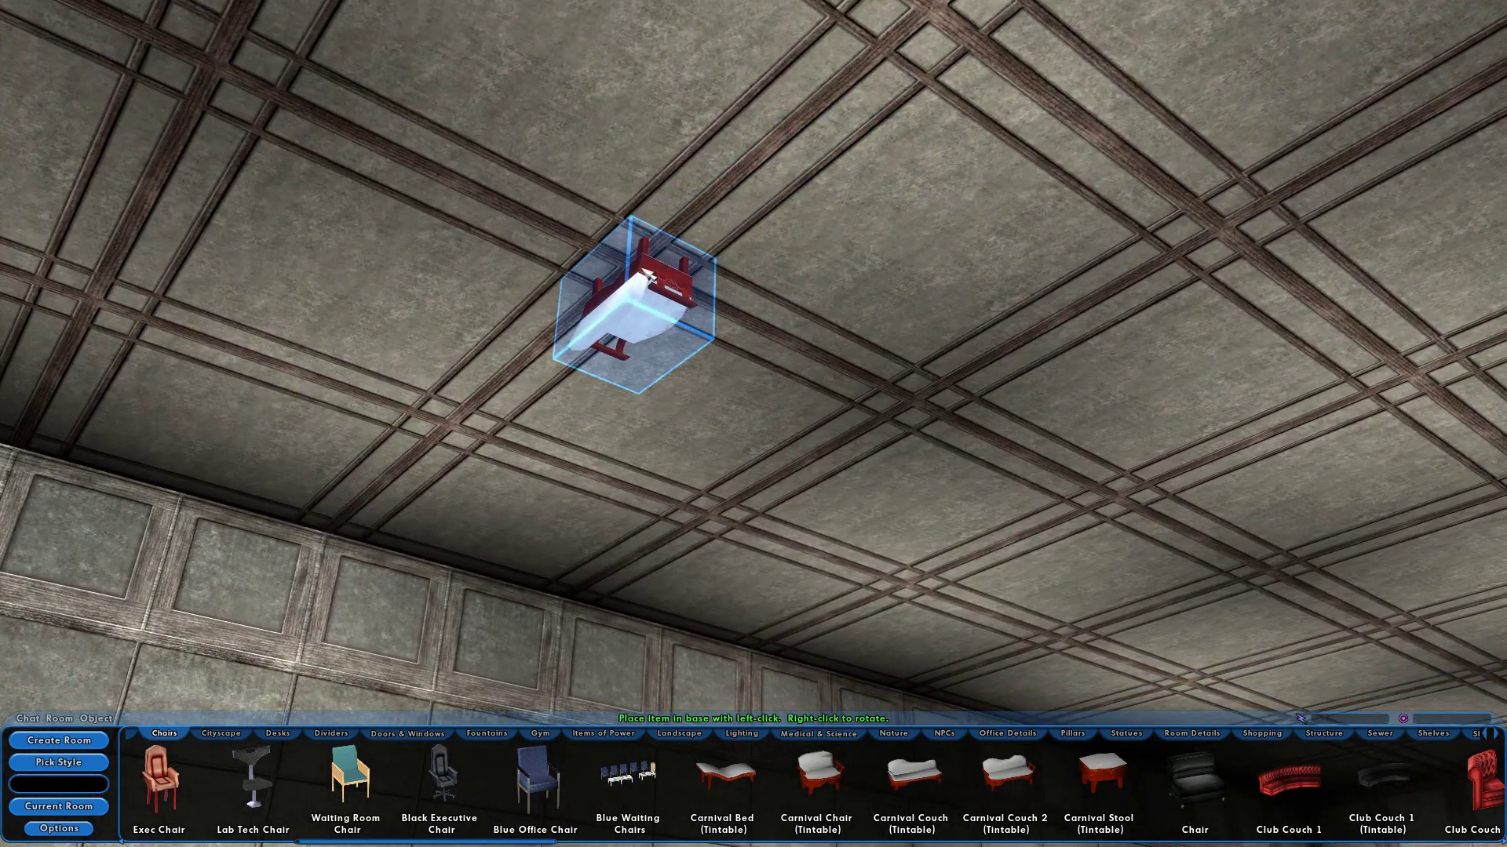
pyautogui.click(644, 273)
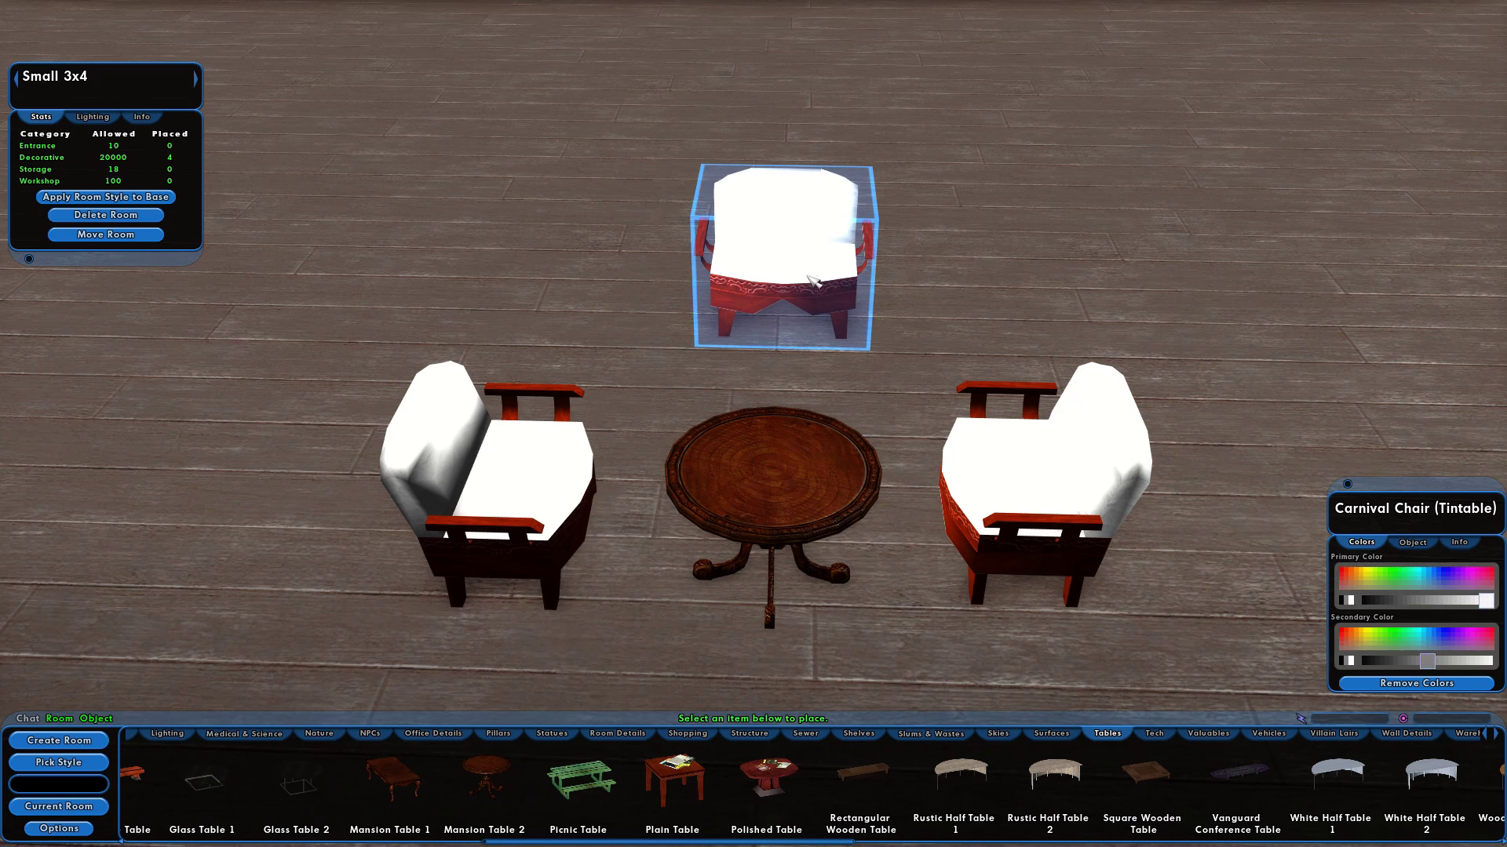
# - Pull the back Carnival Chair in tight behind the round table
pyautogui.moveTo(815, 281); pyautogui.dragTo(790, 404)
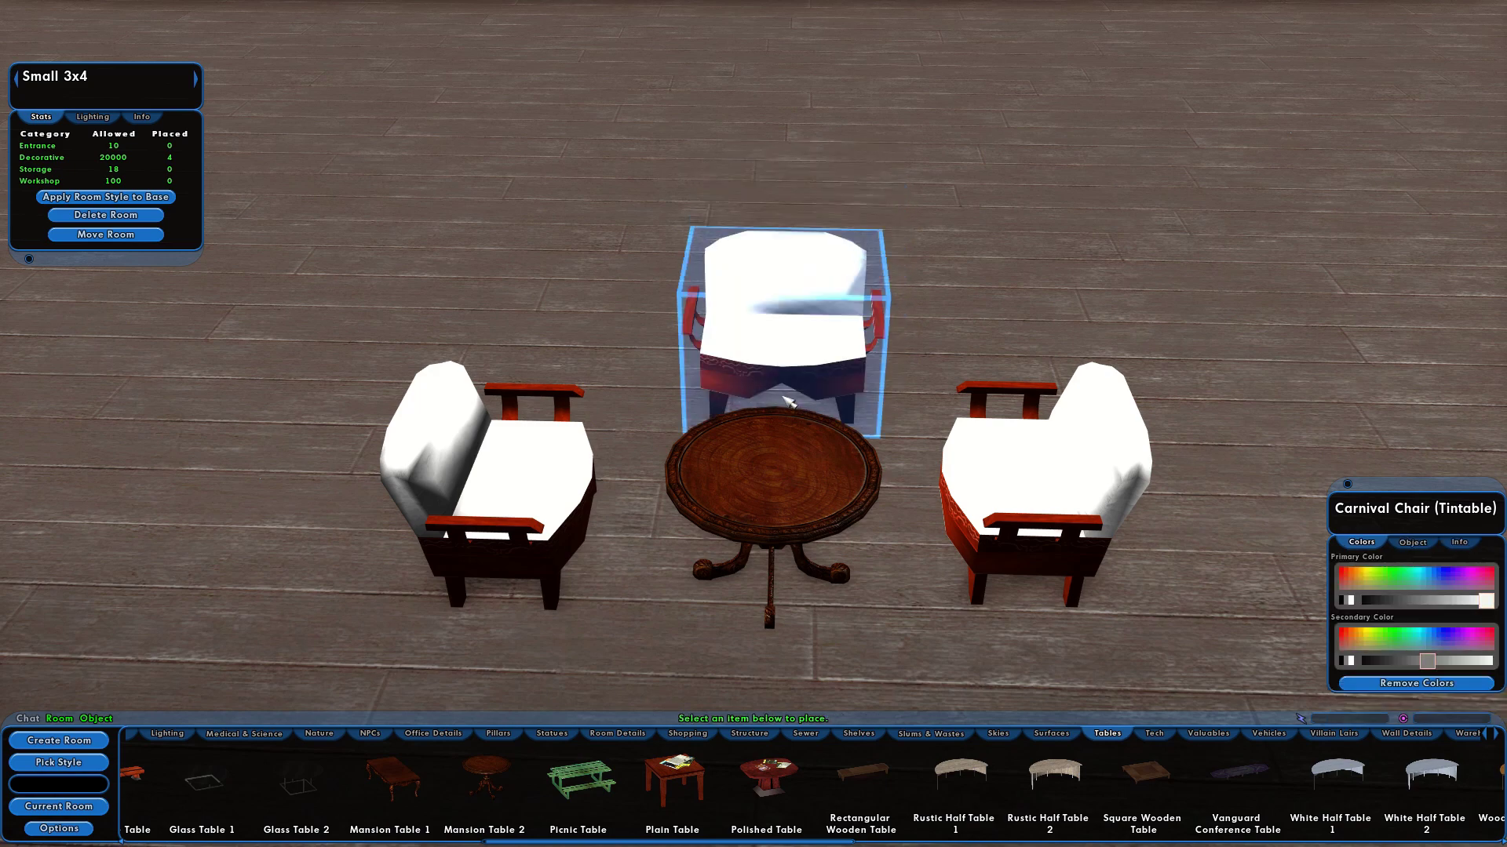